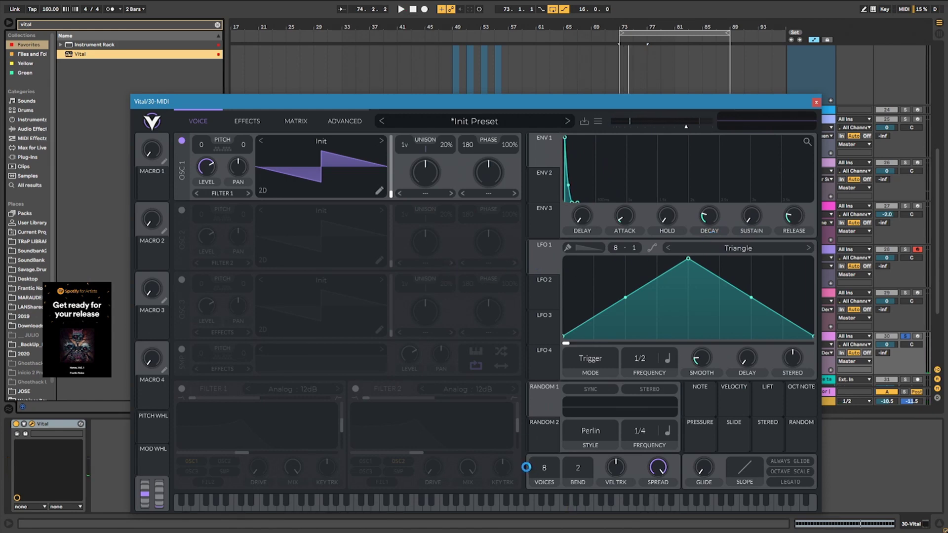
Enable Filter 1 and modulate its cutoff with Random 1, set to Sample & Hold at a 1/16 rate
left_click(181, 389)
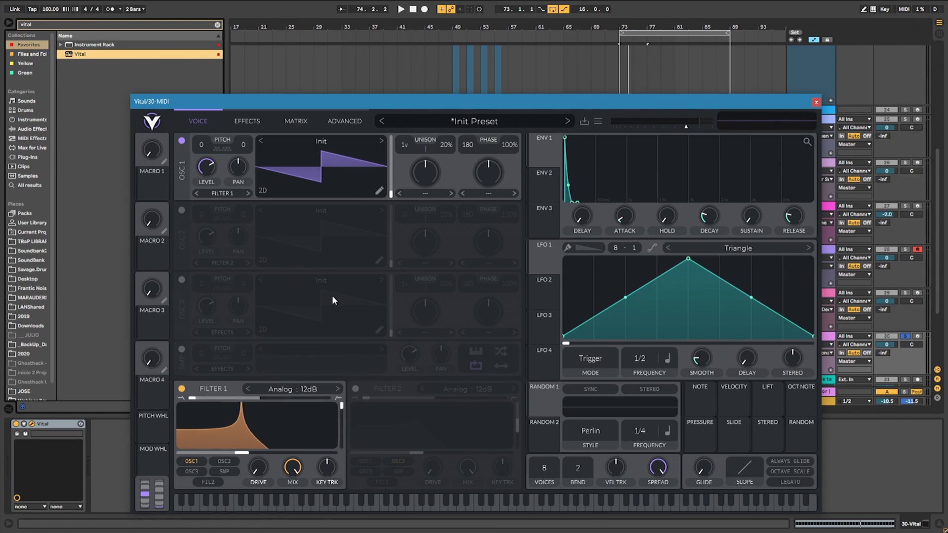
left_click_drag(546, 395, 244, 444)
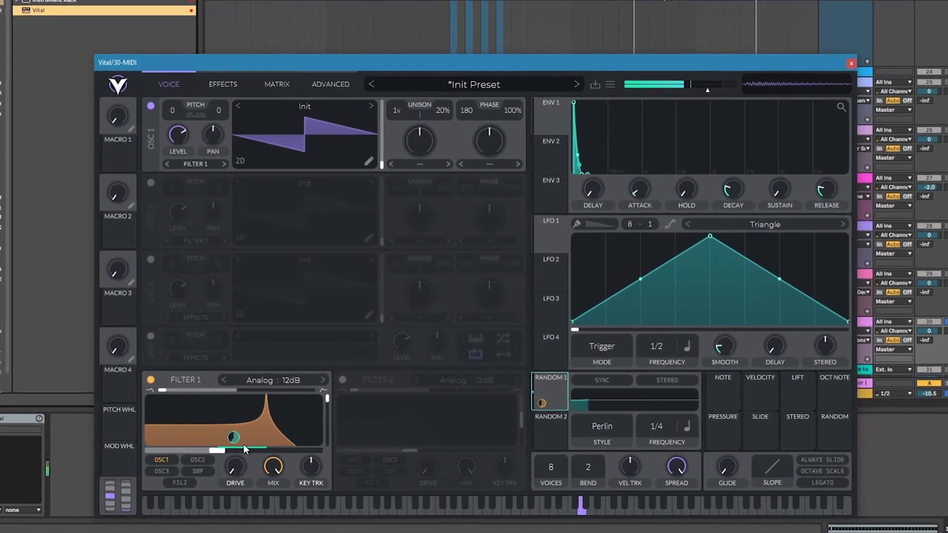
left_click(606, 425)
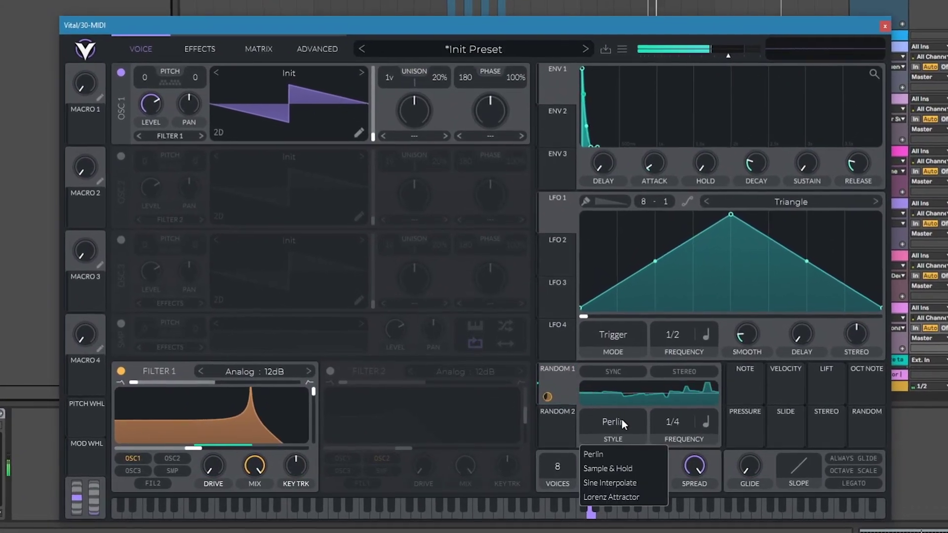
left_click(603, 469)
left_click_drag(673, 423, 690, 376)
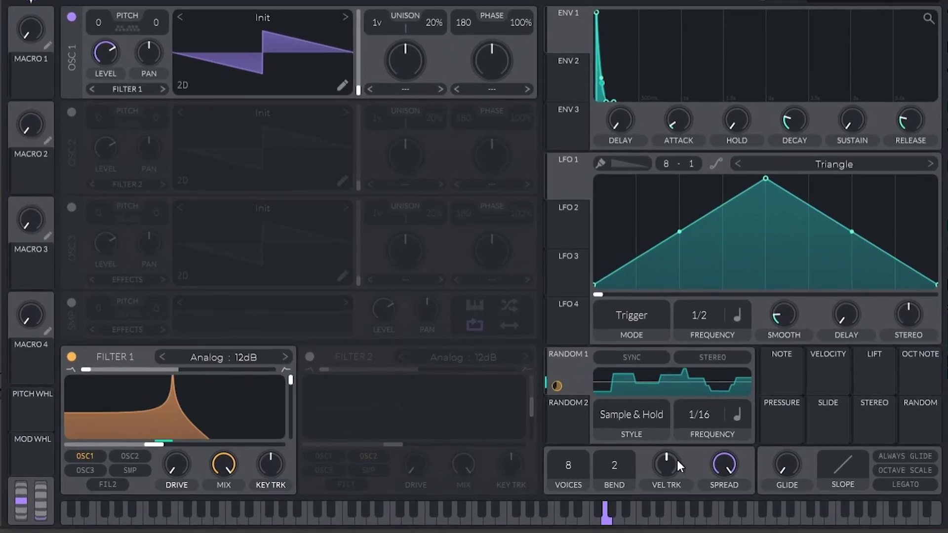
Enable the Compressor, Eq and Reverb effects, placing Reverb first in the chain and Eq directly after the Compressor
left_click(169, 3)
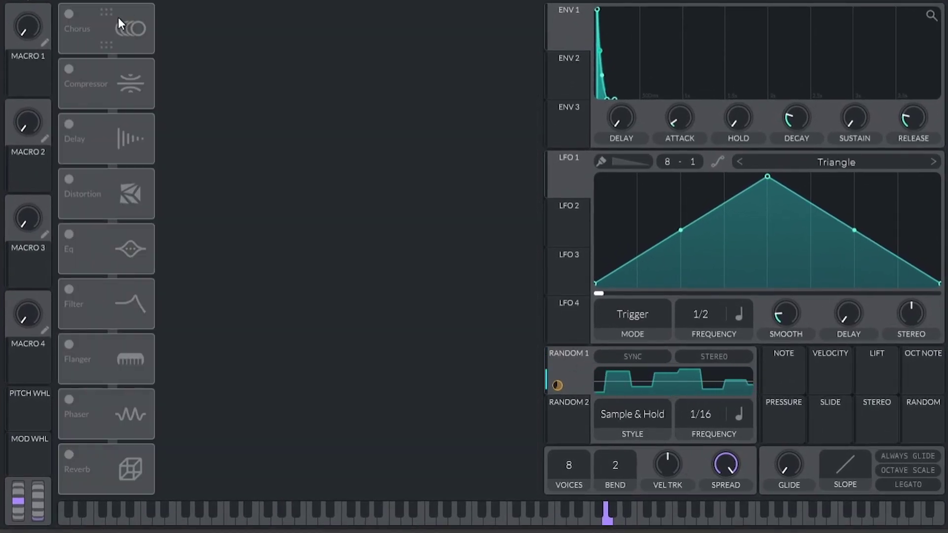
left_click(69, 72)
left_click(69, 235)
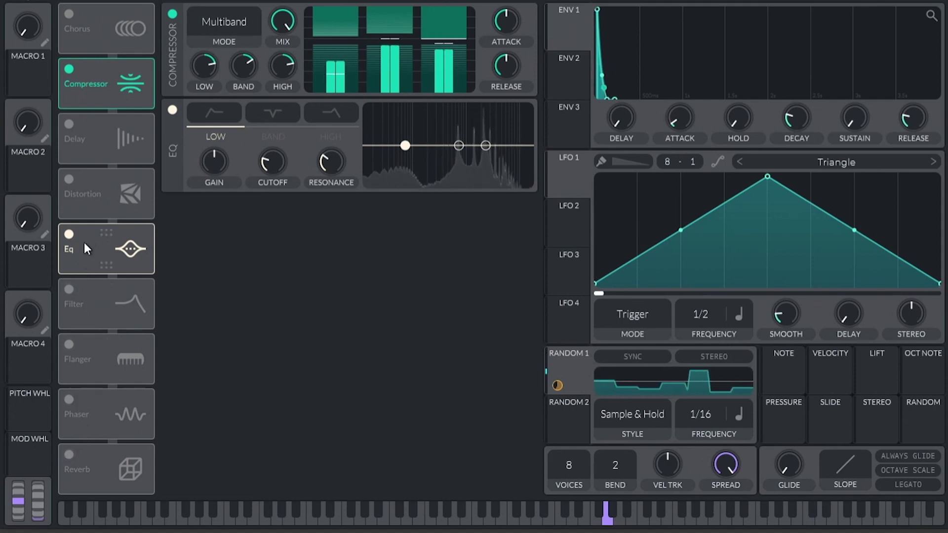
left_click(70, 454)
left_click_drag(123, 464, 124, 42)
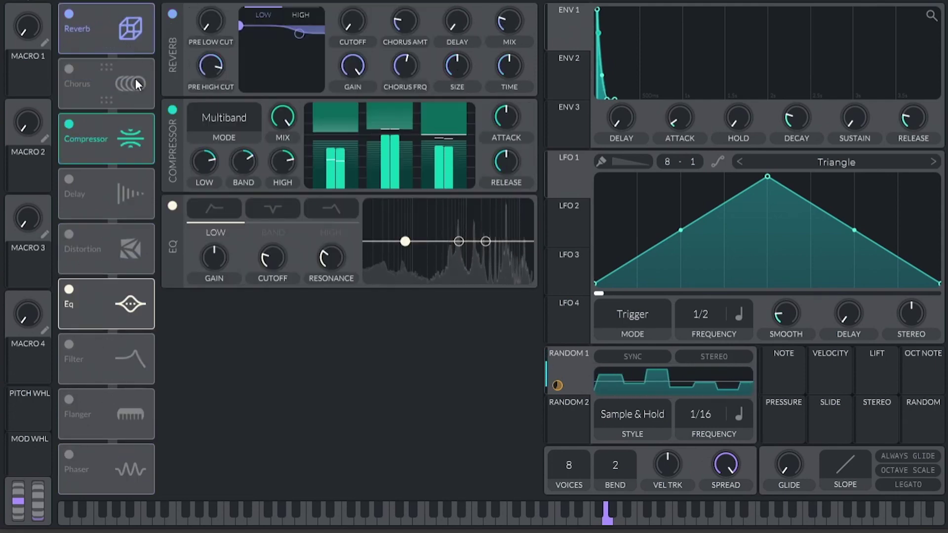
left_click_drag(110, 283, 122, 193)
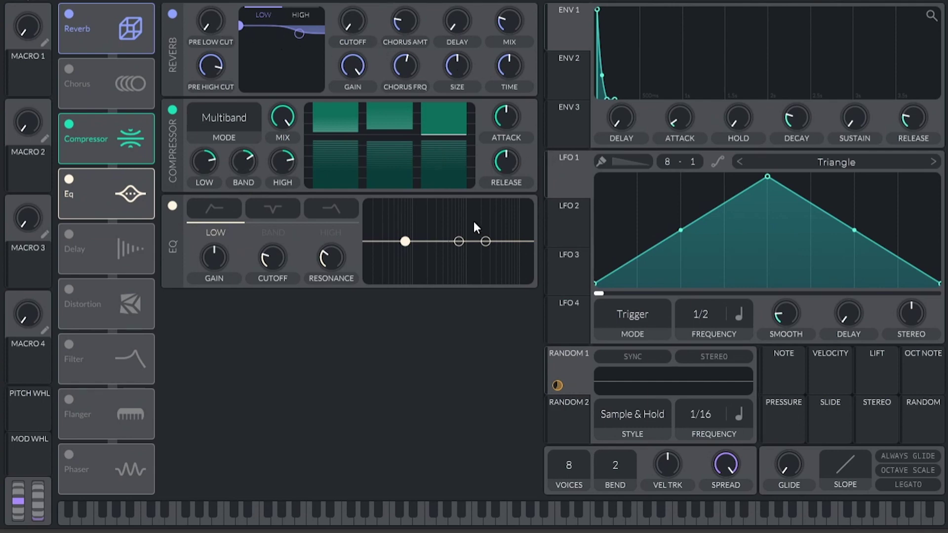
Lower the compressor's attack and turn the EQ's low band into a high-pass with a raised cutoff
left_click_drag(507, 124, 510, 165)
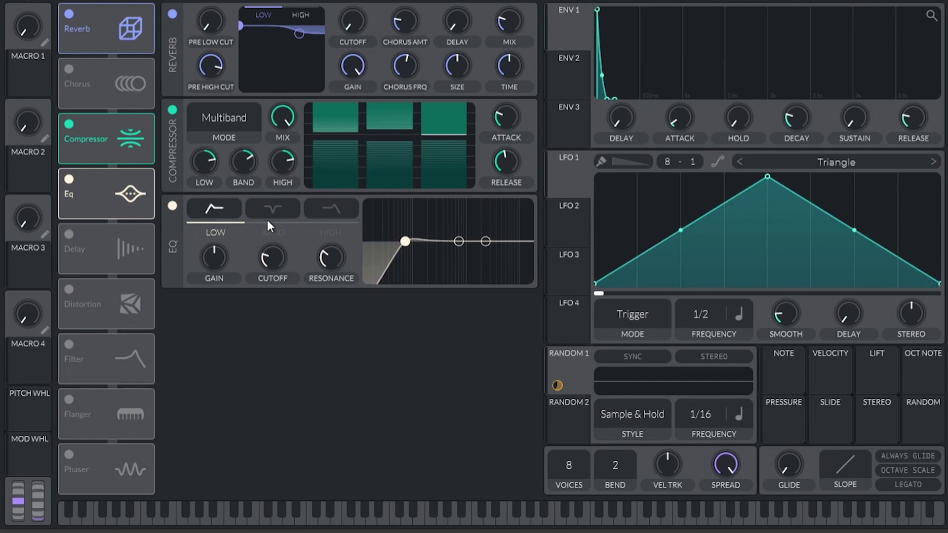
left_click_drag(143, 207, 96, 229)
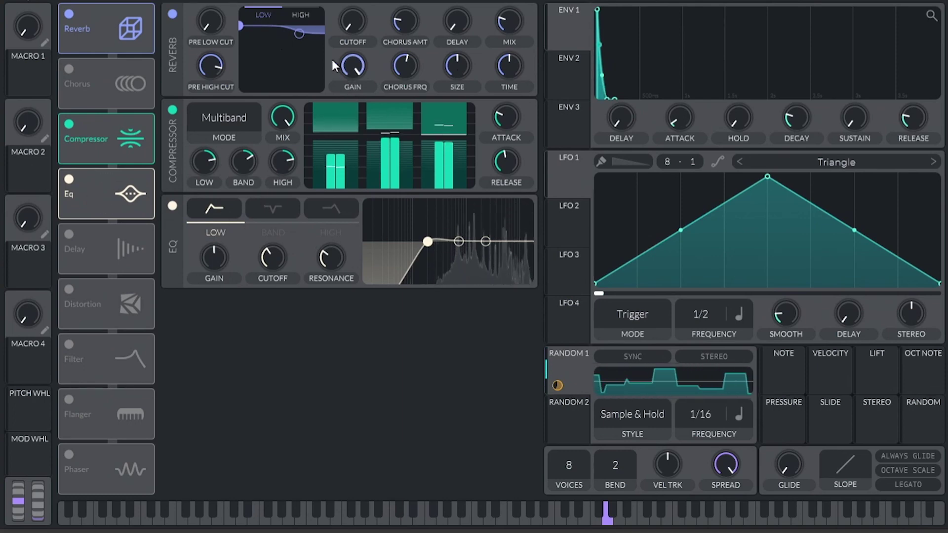
Adjust the reverb's dry/wet mix amount
left_click_drag(499, 28, 498, 133)
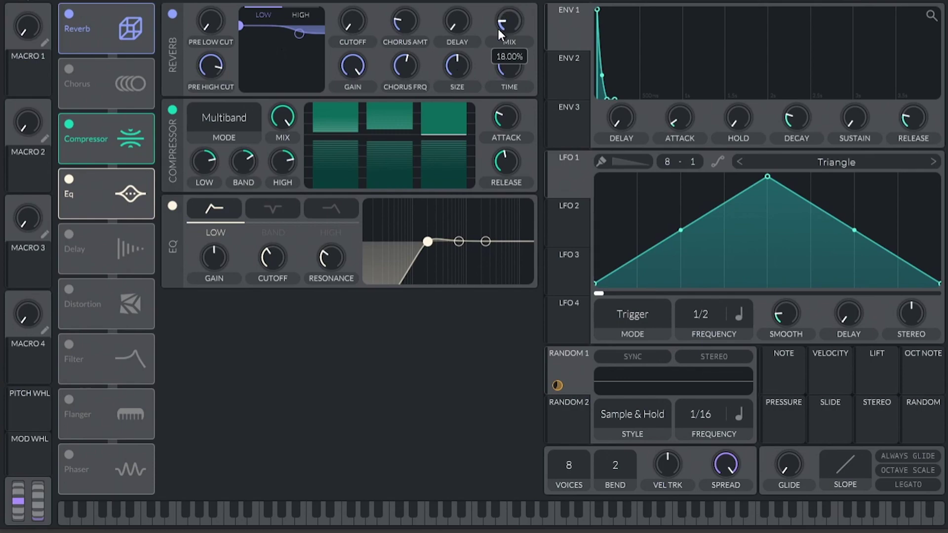
left_click_drag(498, 31, 514, 0)
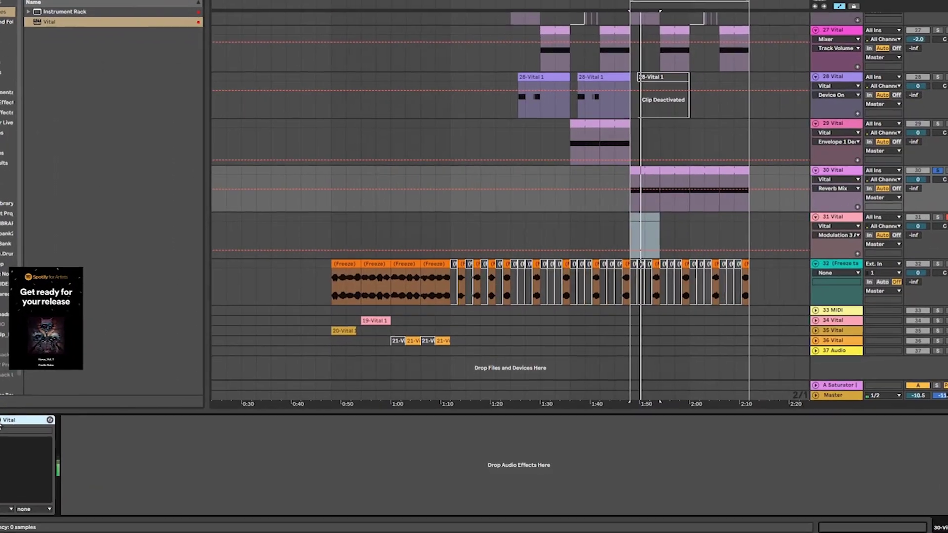
Reopen the Vital instrument on track 30 and transpose oscillator 1 to -48 semitones
left_click(1, 422)
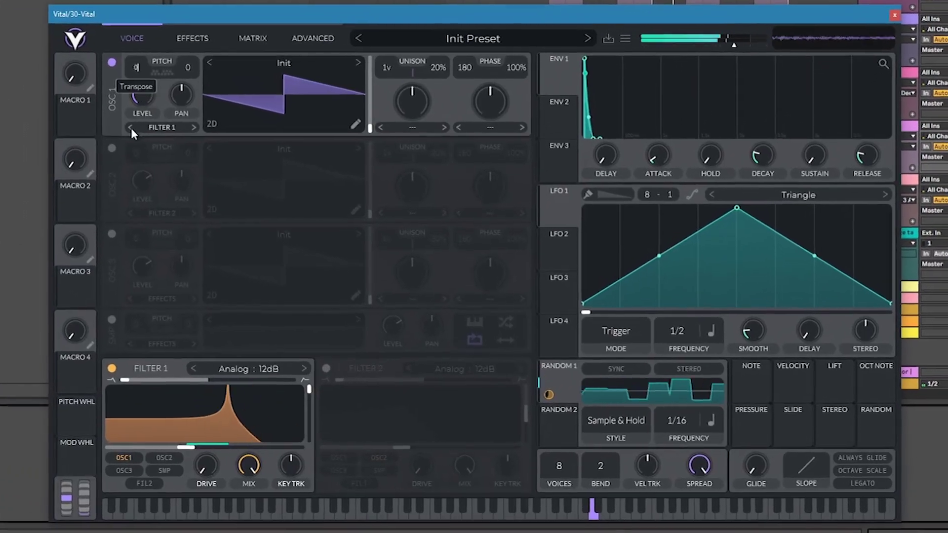
double_click(179, 126)
left_click_drag(118, 58, 116, 134)
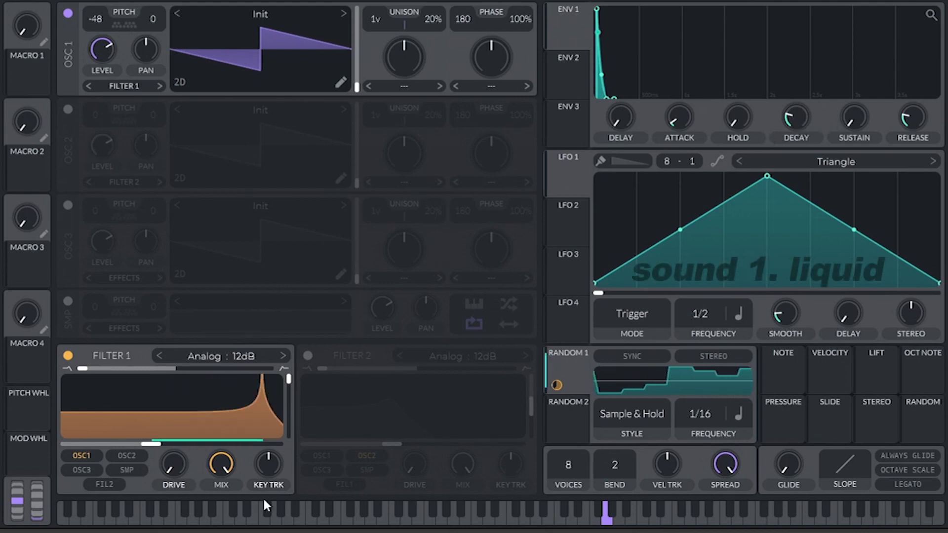
Lower Filter 1's cutoff and modulate it with LFO 1, running at 2/1 with zero smoothing
left_click_drag(151, 444, 122, 445)
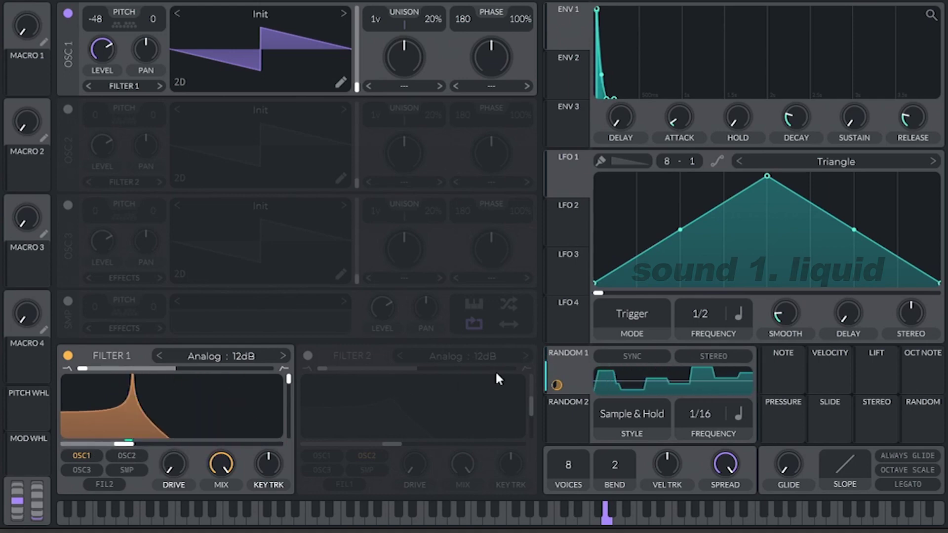
left_click_drag(570, 172, 101, 435)
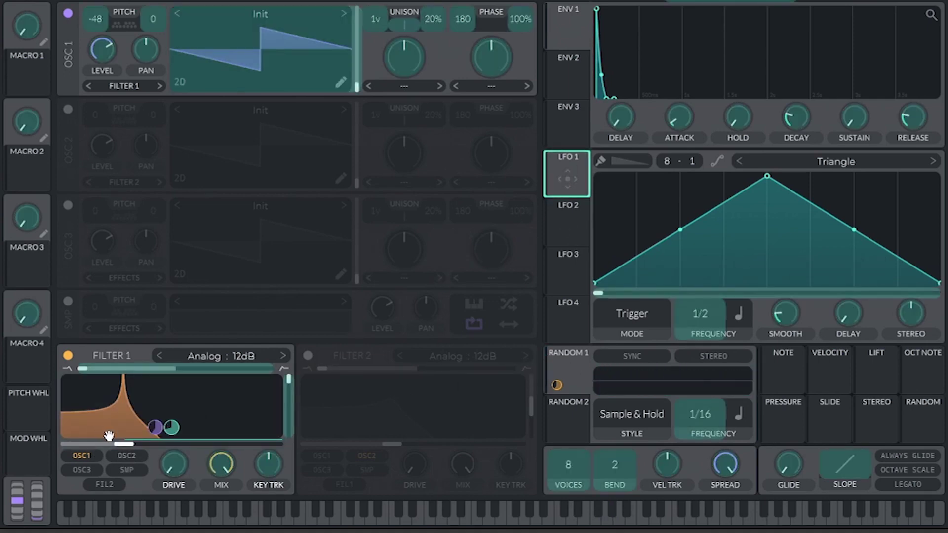
left_click_drag(109, 435, 109, 436)
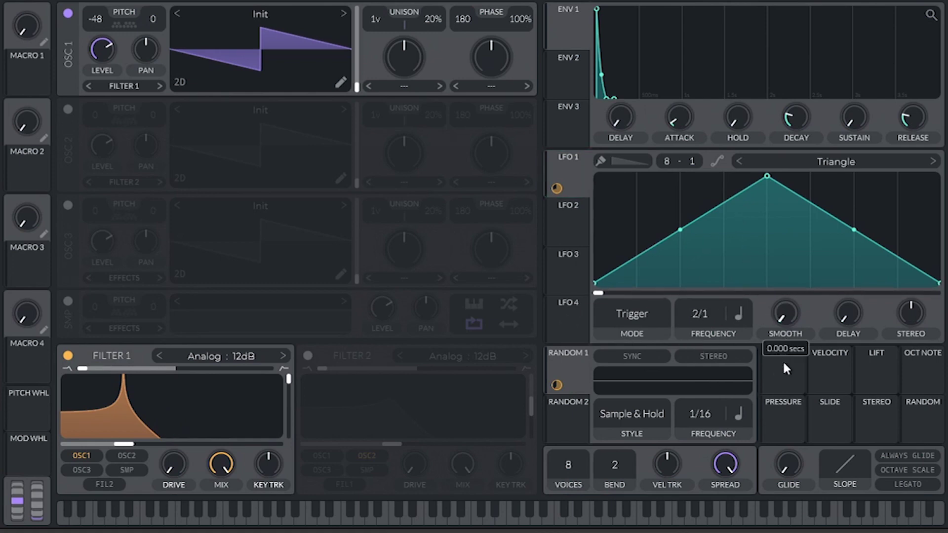
Set LFO 1 to Sync mode and audition several tempo rates between 1/2 and 1/32
left_click(639, 311)
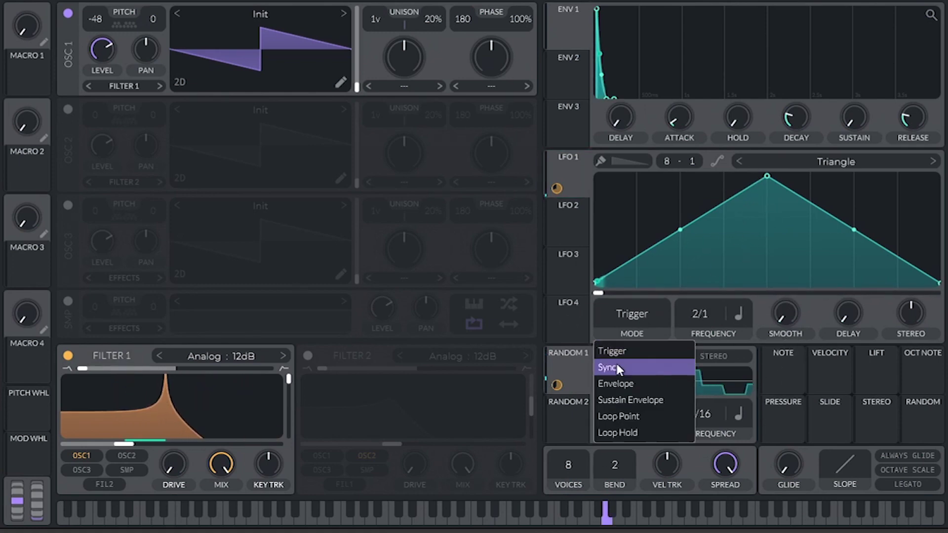
left_click(616, 365)
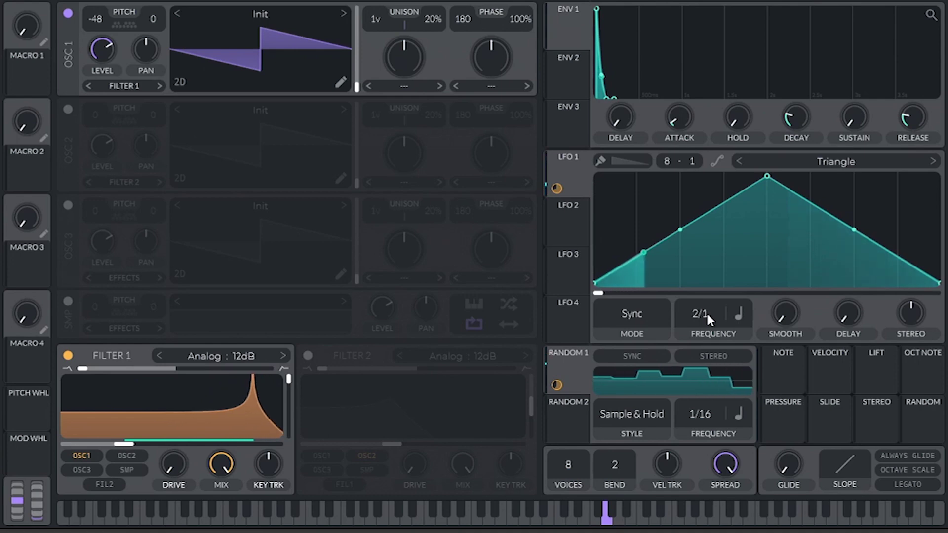
left_click_drag(706, 314, 747, 220)
scroll(693, 314, "down", 2)
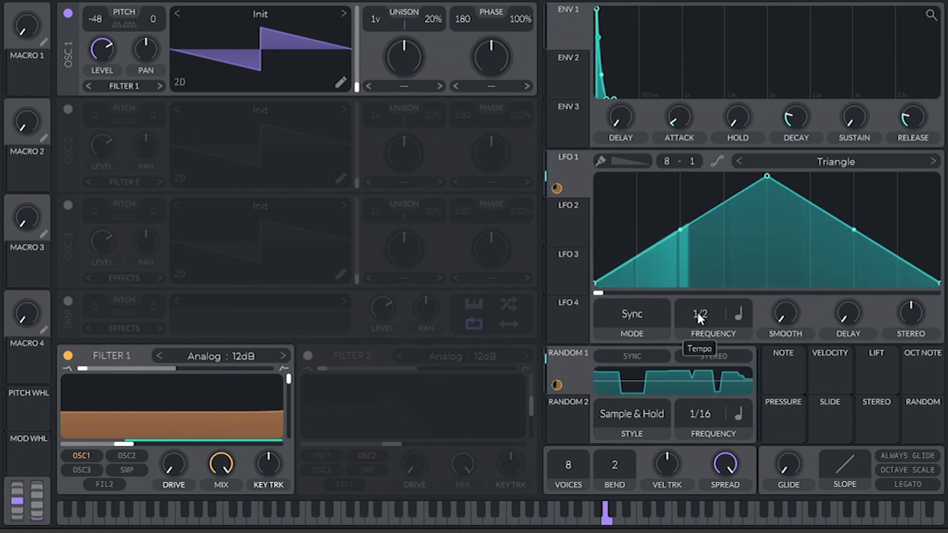
scroll(752, 218, "up", 3)
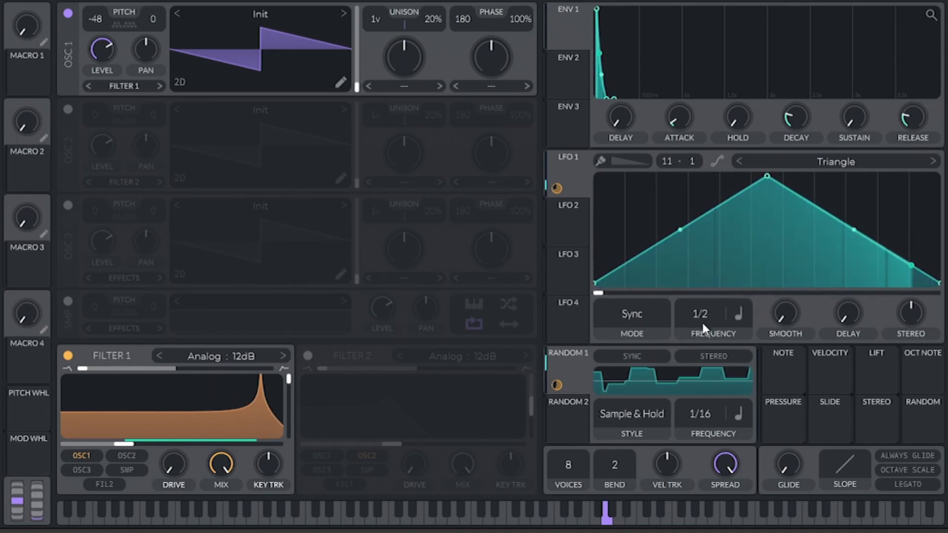
scroll(705, 306, "up", 4)
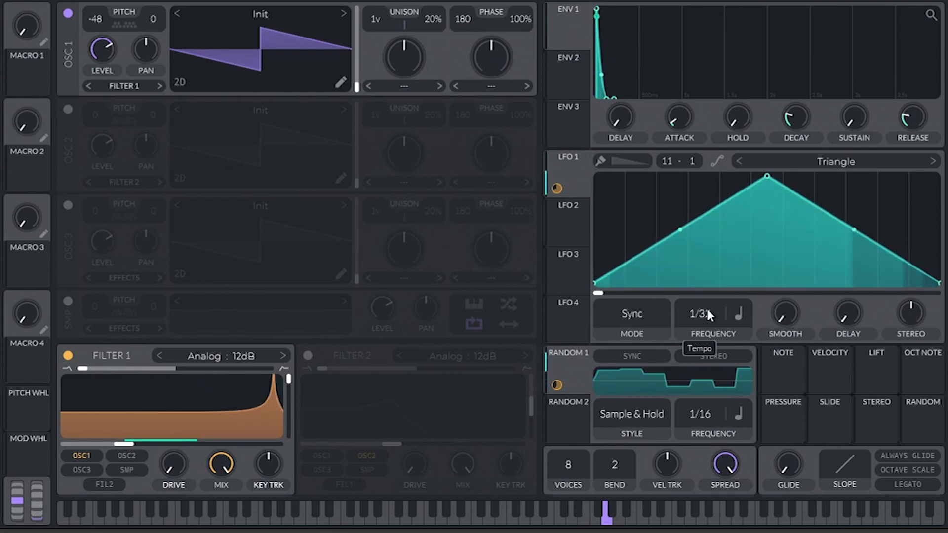
scroll(706, 307, "down", 3)
scroll(706, 306, "up", 2)
Lower the peak of LFO 1's triangle to about half height and set its frequency to 1/4
left_click_drag(767, 177, 763, 225)
scroll(704, 316, "down", 1)
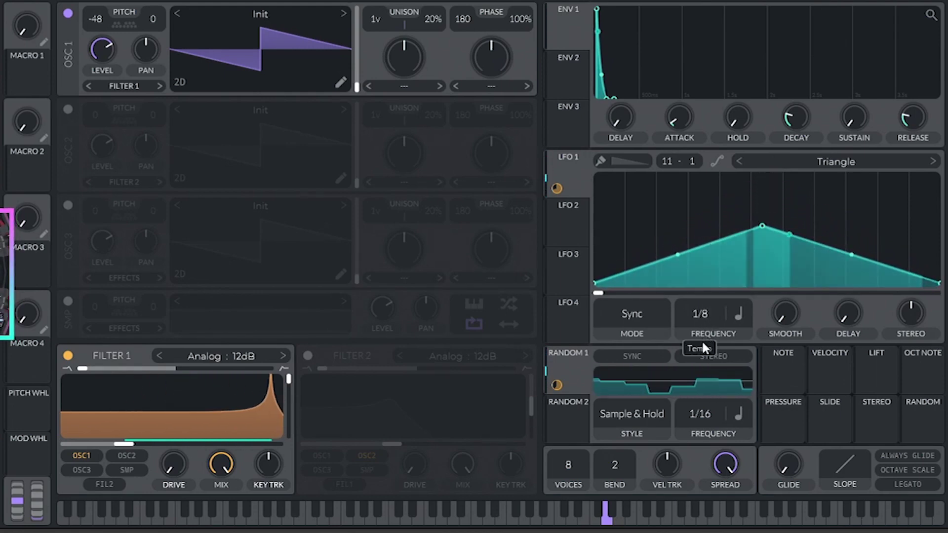
scroll(706, 316, "down", 1)
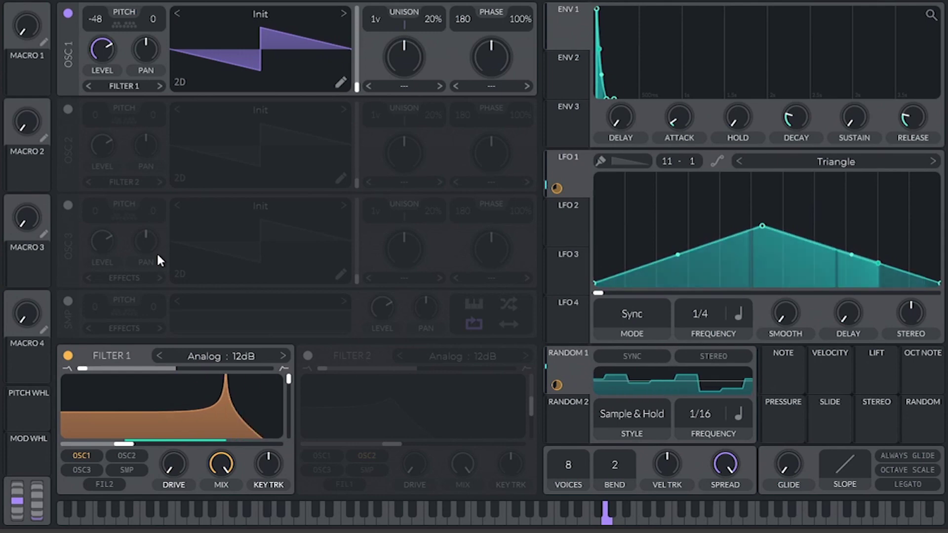
Adjust Envelope 1's decay and close the instrument's window
mouse_move(790, 116)
left_mouse_down()
mouse_move(780, 123)
mouse_move(790, 132)
mouse_move(805, 108)
mouse_move(802, 118)
left_mouse_up()
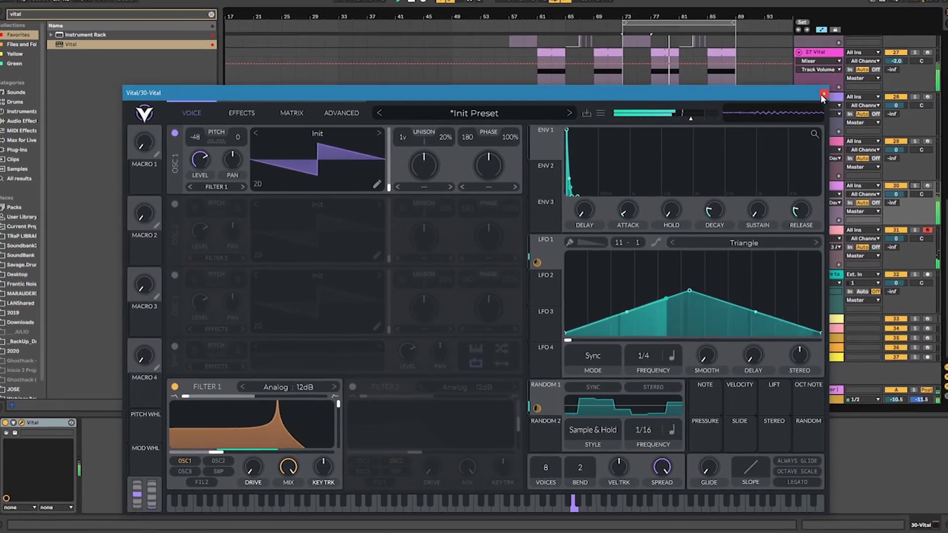
left_click(822, 94)
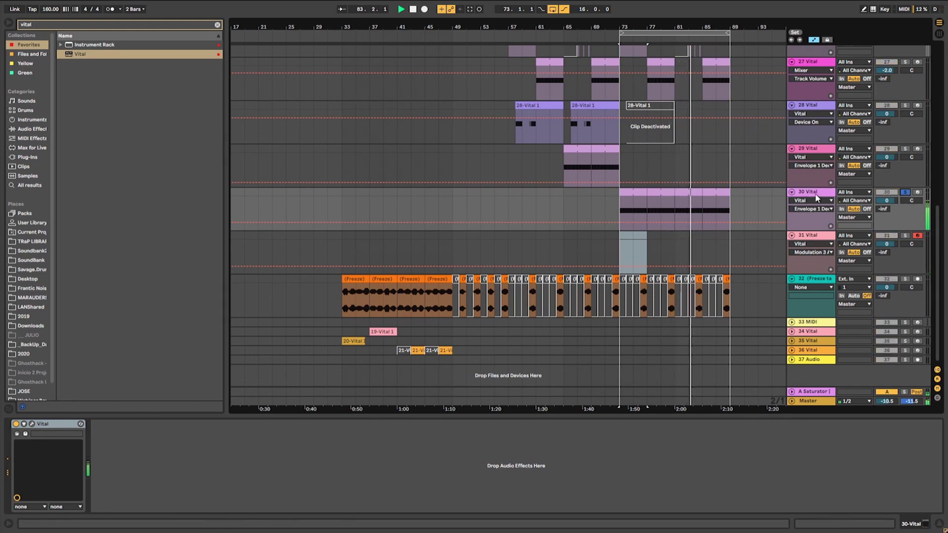
Clear the browser search and add the Combo EQ MULTI COMP.adg rack to the Vital track
left_click(217, 25)
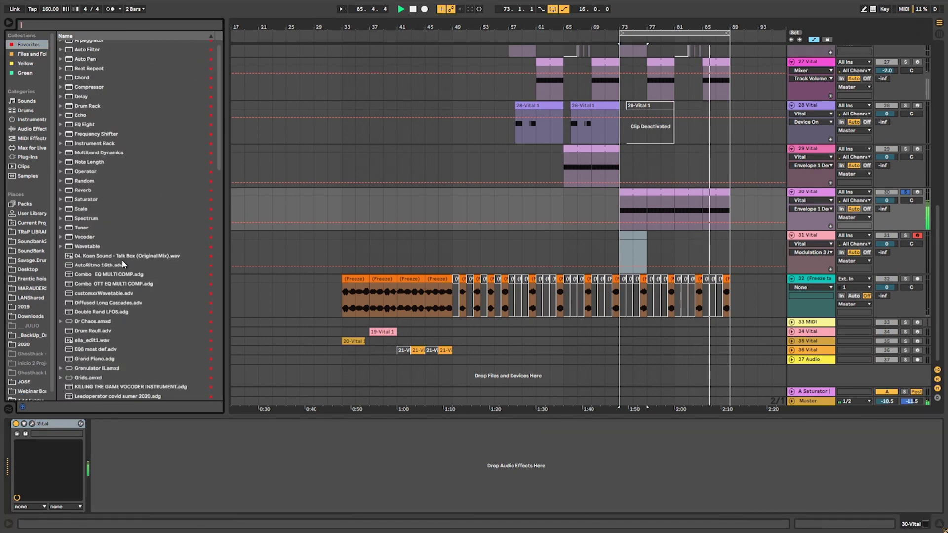
left_click(108, 274)
double_click(109, 275)
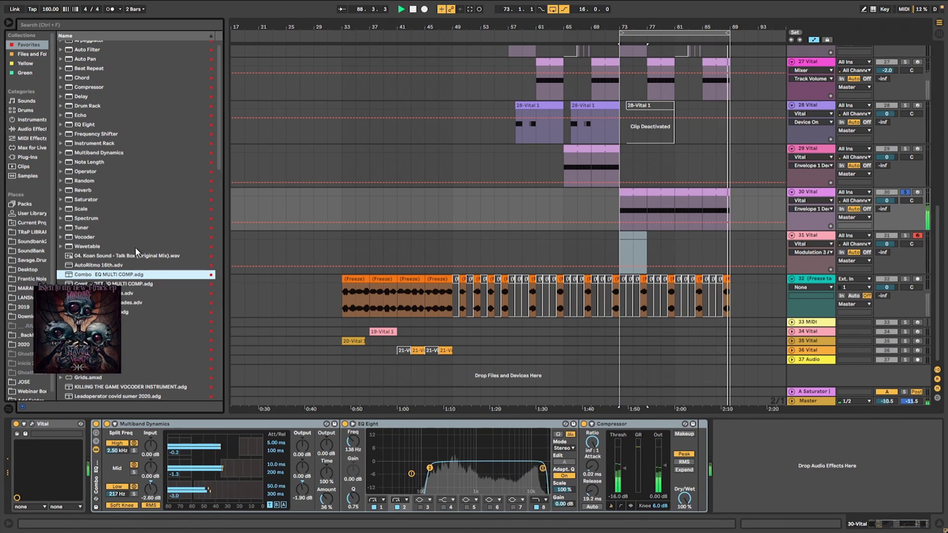
Raise the low-cut frequency of band 2 in EQ Eight to 653 Hz while auditioning the loop
key("space")
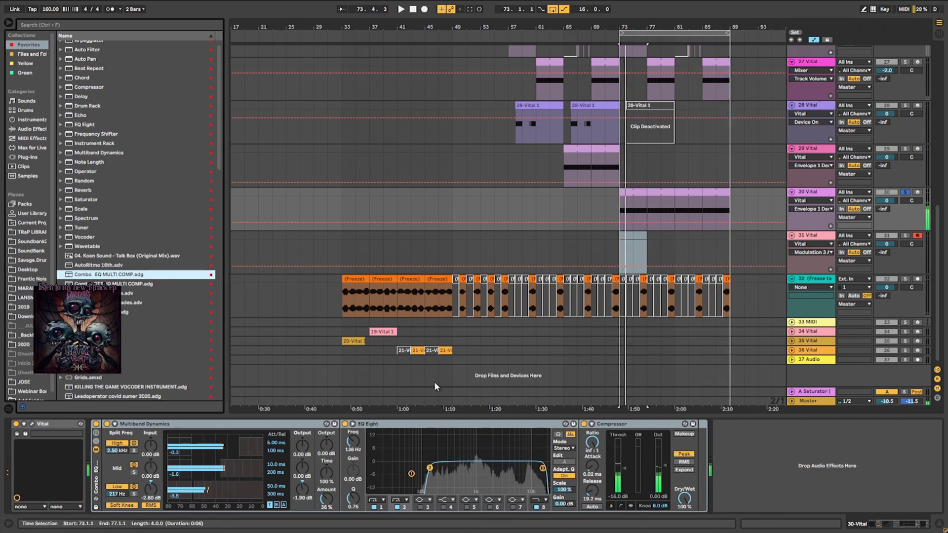
left_click(431, 468)
key("space")
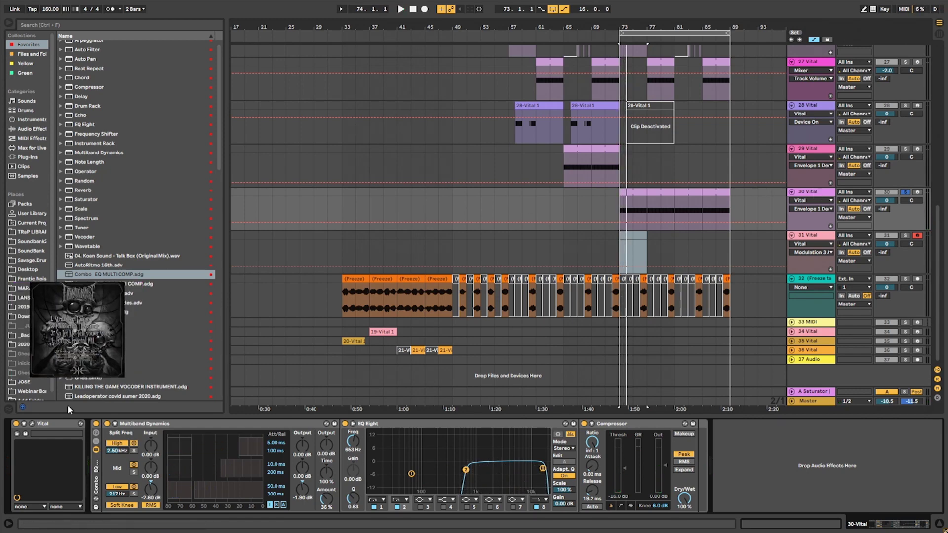
Reopen the Vital instrument and shorten Envelope 1's decay to a very brief value
left_click(32, 424)
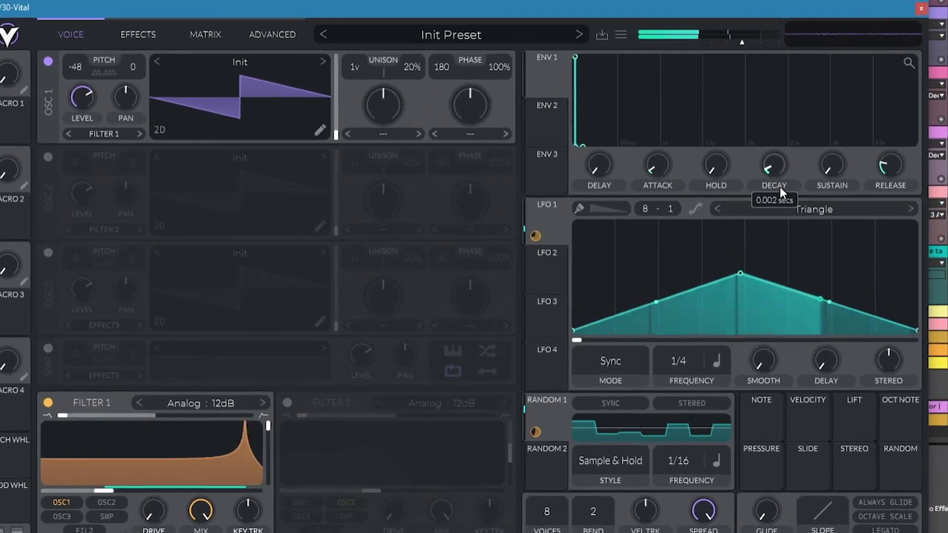
mouse_move(780, 186)
left_mouse_down()
mouse_move(790, 175)
mouse_move(786, 182)
left_mouse_up()
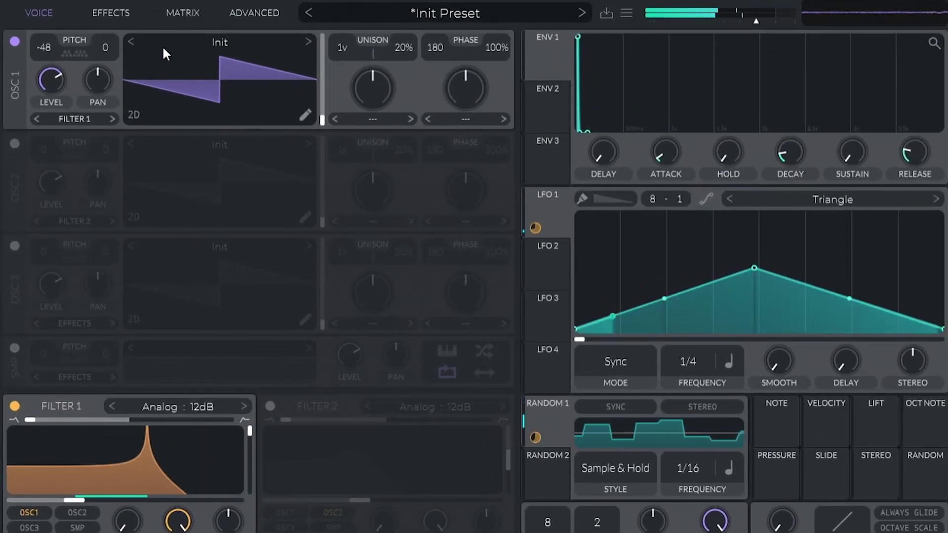
Set the reverb's mix to 0% and modulate it with LFO 2
left_click(117, 17)
left_click_drag(493, 57, 512, 170)
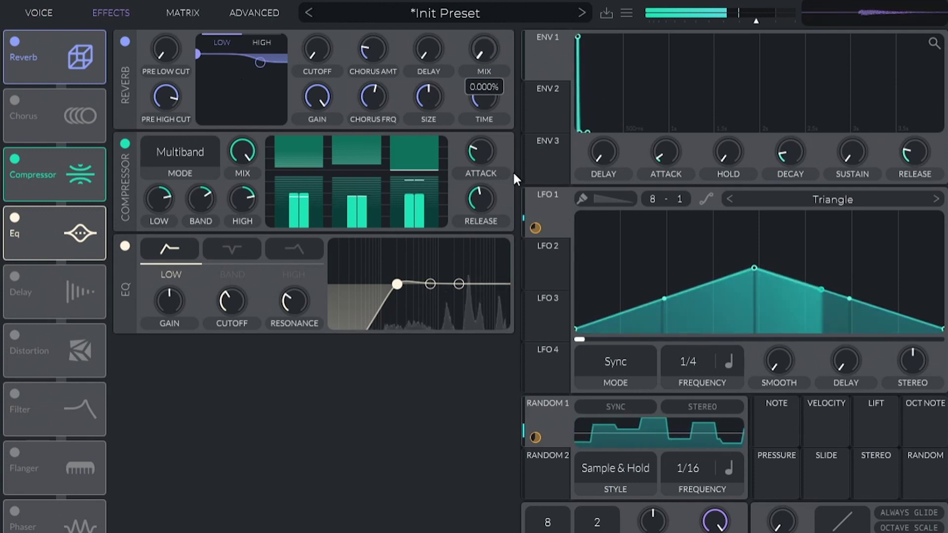
left_click(560, 249)
left_click_drag(561, 252, 483, 50)
Set LFO 2 to Sync mode at 2/1 with no smoothing and turn on its paint tool
left_click(617, 356)
left_click(605, 419)
left_click_drag(687, 363, 697, 400)
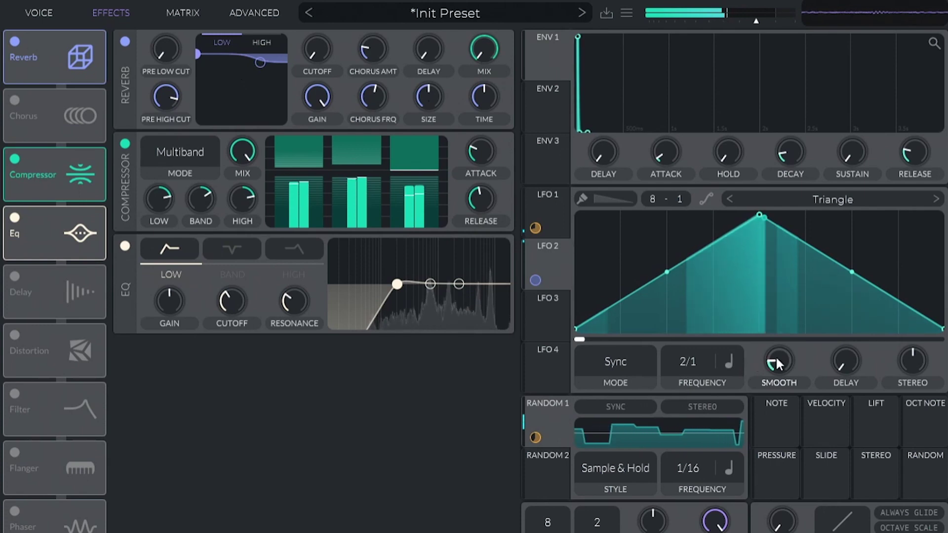
left_click(582, 197)
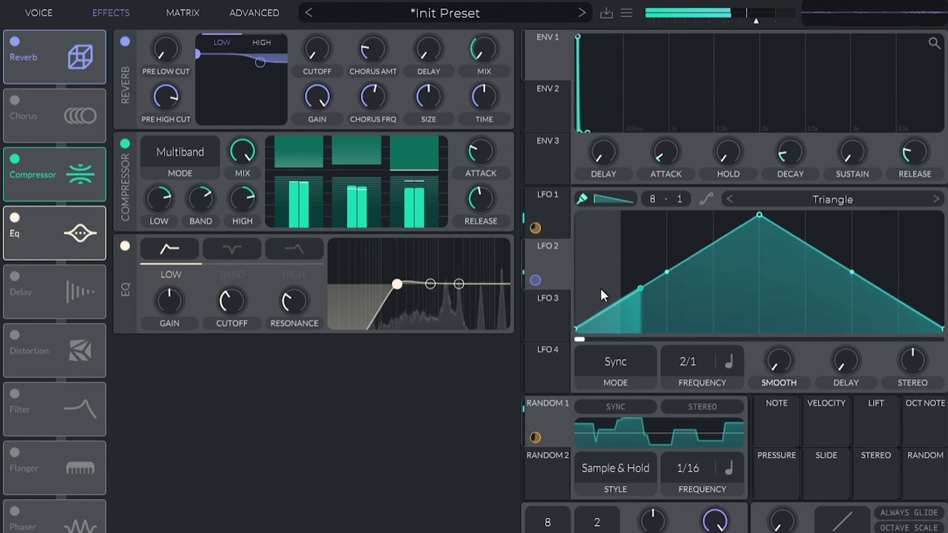
With the Step brush, flatten LFO 2's triangle and paint tall full-step pulses in its first, fourth and seventh grid cells
left_click(612, 199)
left_click(606, 219)
left_click(582, 198)
left_click(582, 199)
mouse_move(590, 329)
left_mouse_down()
mouse_move(858, 393)
mouse_move(933, 385)
left_mouse_up()
left_click(587, 236)
left_click(744, 267)
left_click(742, 239)
left_click(873, 255)
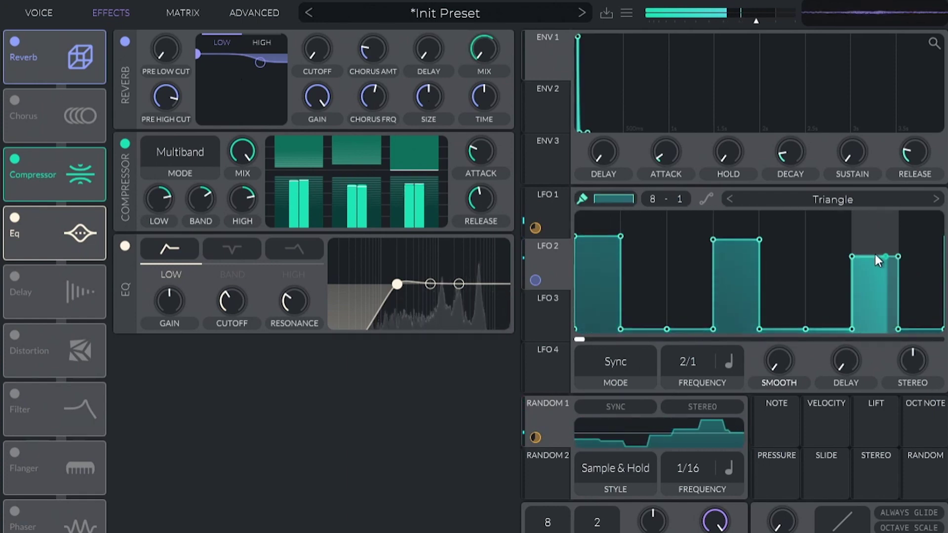
With the Half brush, paint half-step pulses in LFO 2's third and sixth cells and keep the fifth and eighth cells flat
left_click(617, 198)
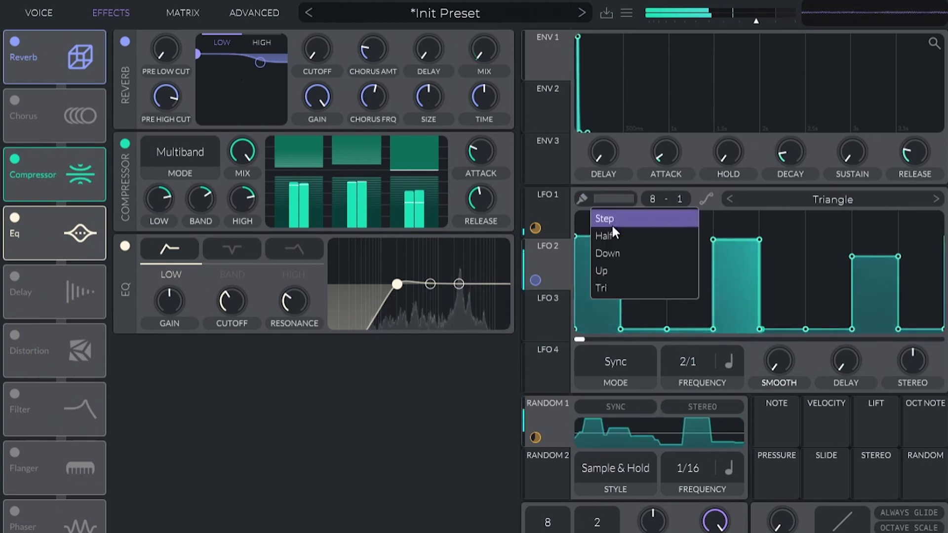
left_click(610, 236)
left_click(917, 231)
left_click_drag(778, 243, 770, 365)
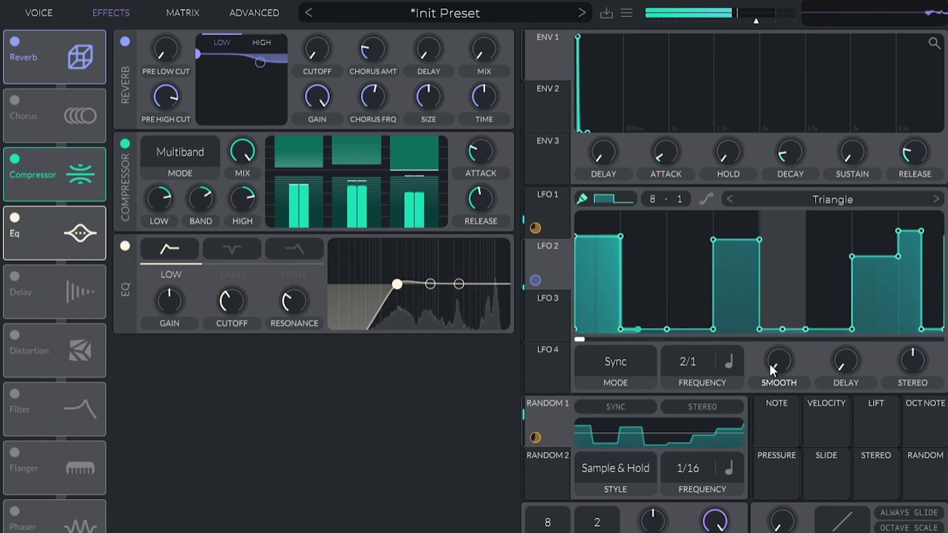
left_click(815, 245)
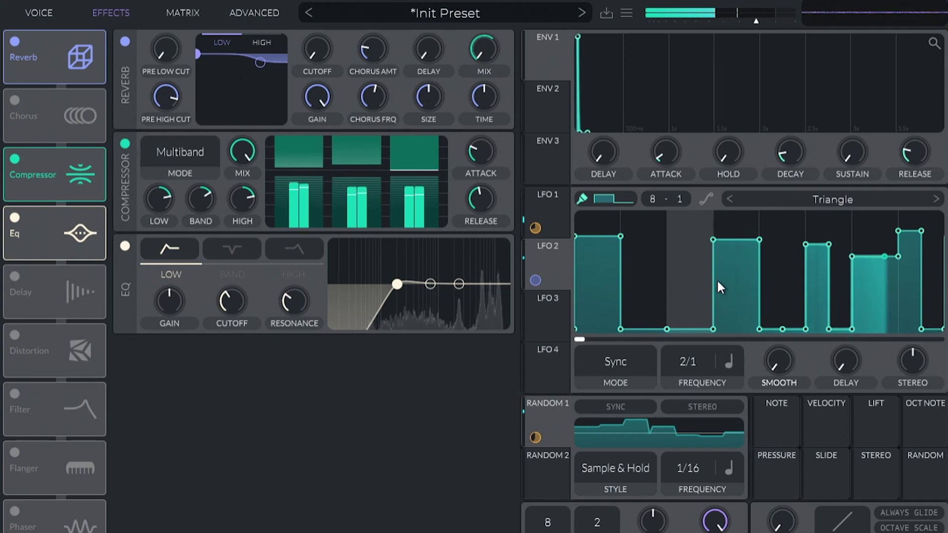
left_click_drag(908, 302, 908, 368)
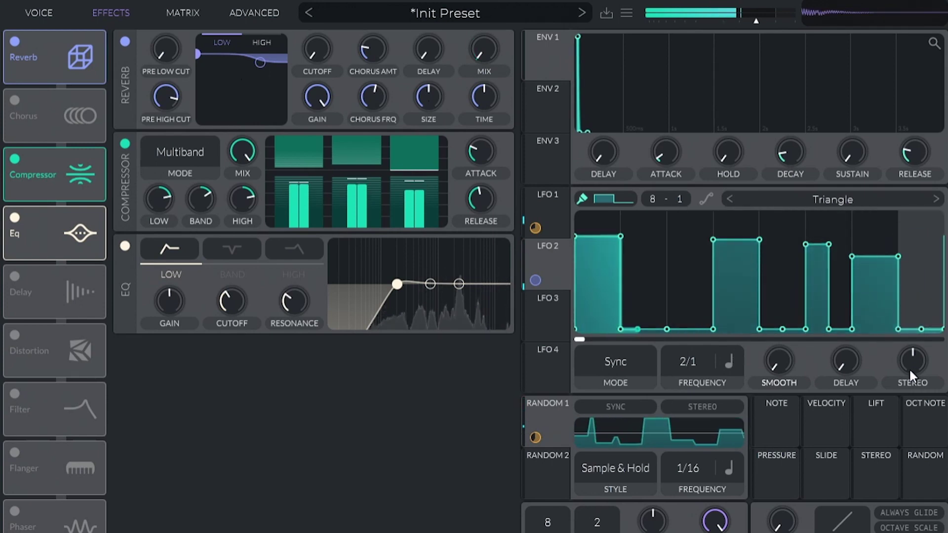
left_click(670, 258)
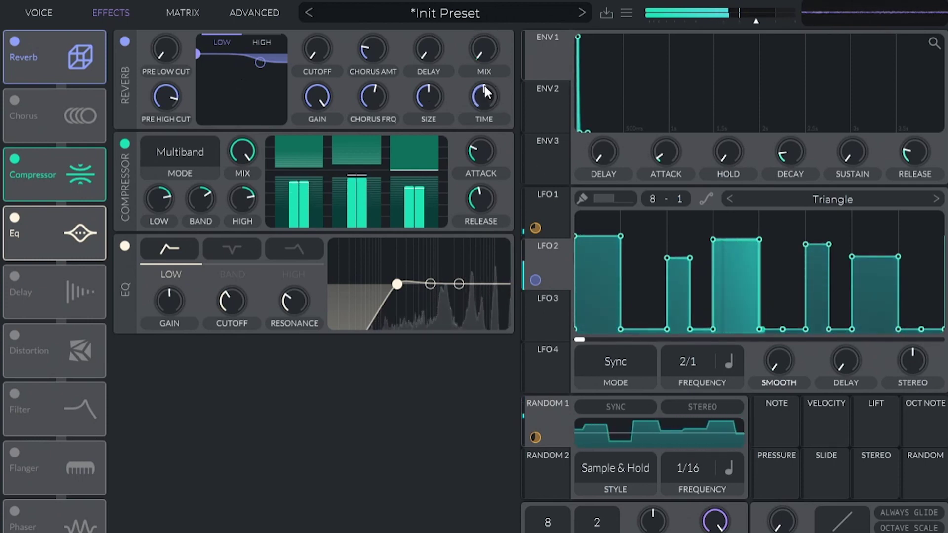
Raise the reverb's base mix slightly above zero, fine-tune it, and close the Vital window
left_click(37, 11)
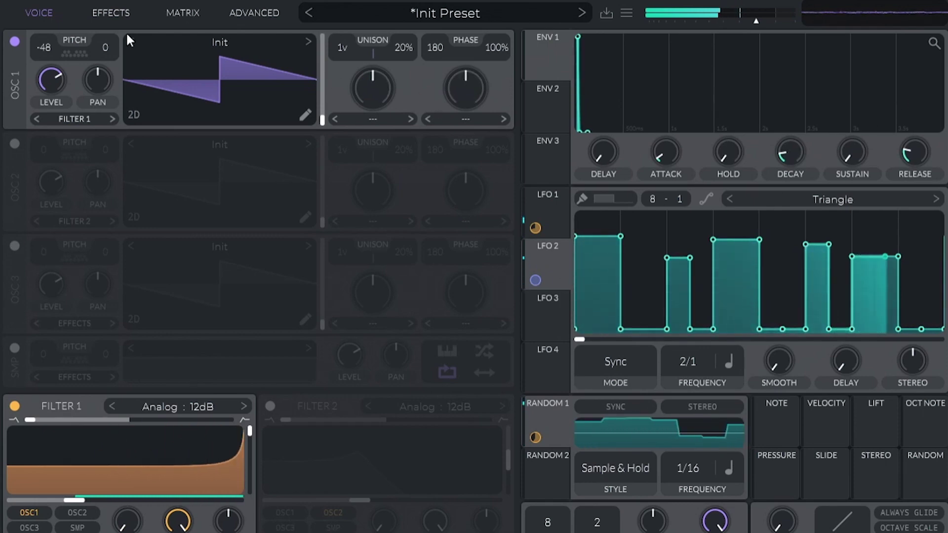
left_click(110, 13)
left_click_drag(483, 56, 491, 45)
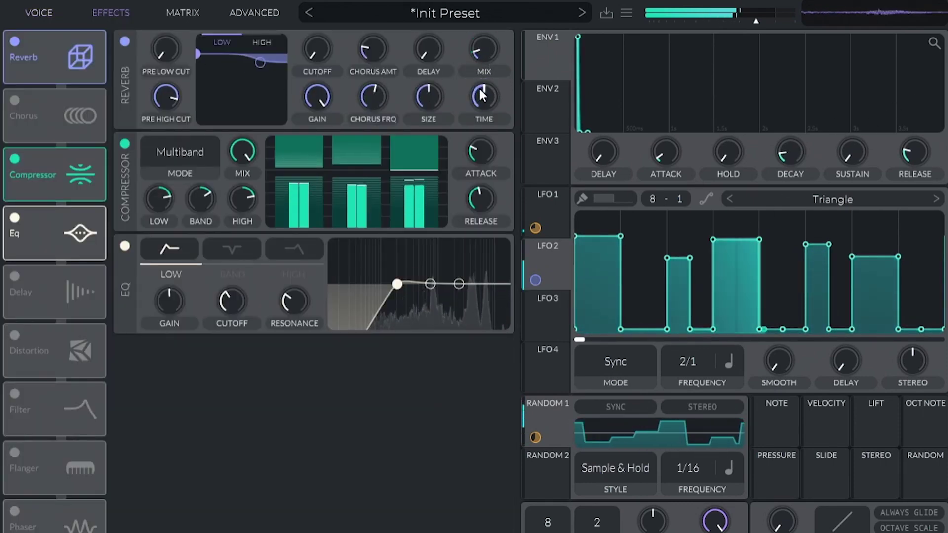
mouse_move(481, 63)
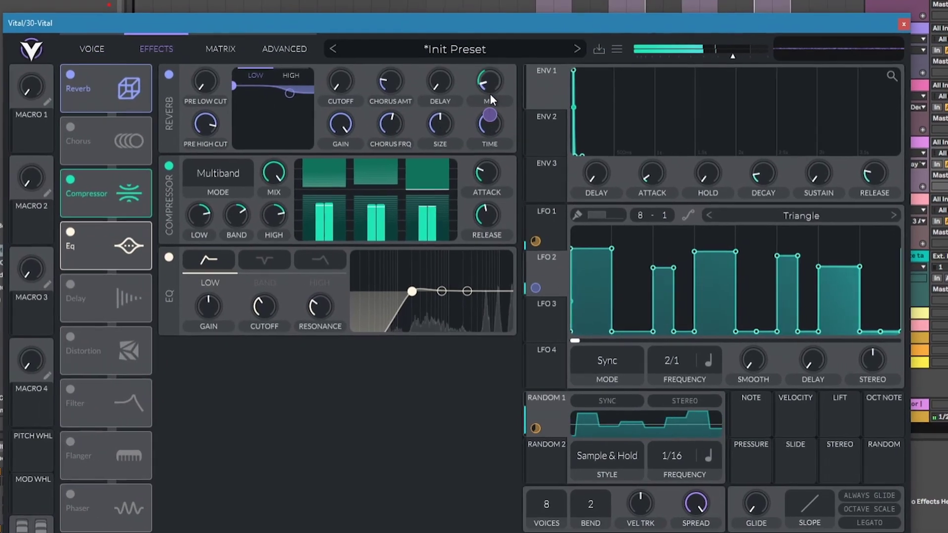
left_click_drag(484, 86, 483, 90)
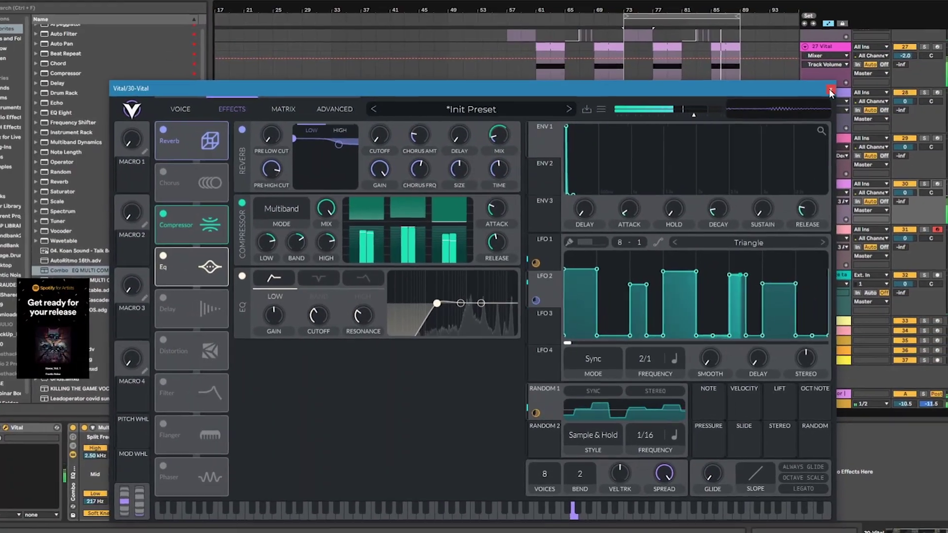
left_click(886, 40)
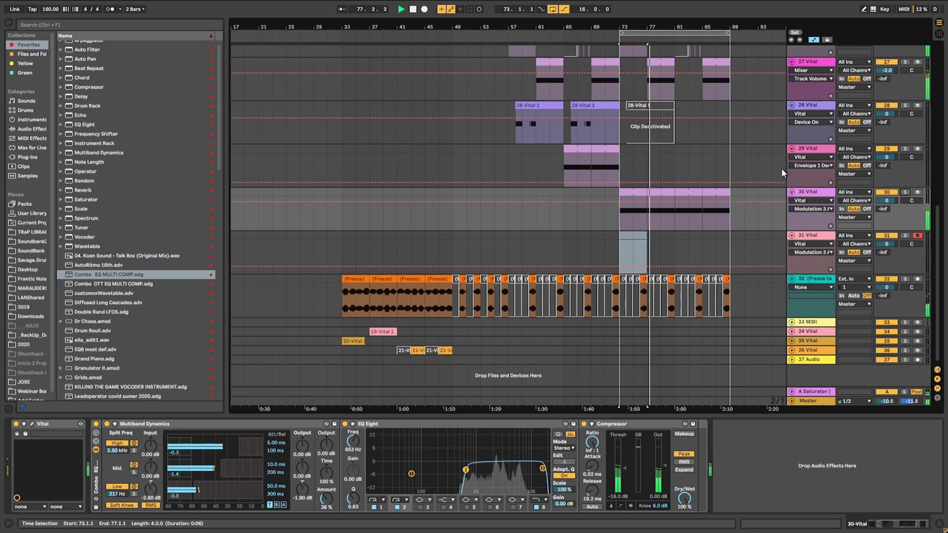
Transpose oscillator 1 of the new Vital to -24 and turn on Filter 1 as a high-pass with LFO 1 modulating its cutoff
scroll(630, 171, "up", 5)
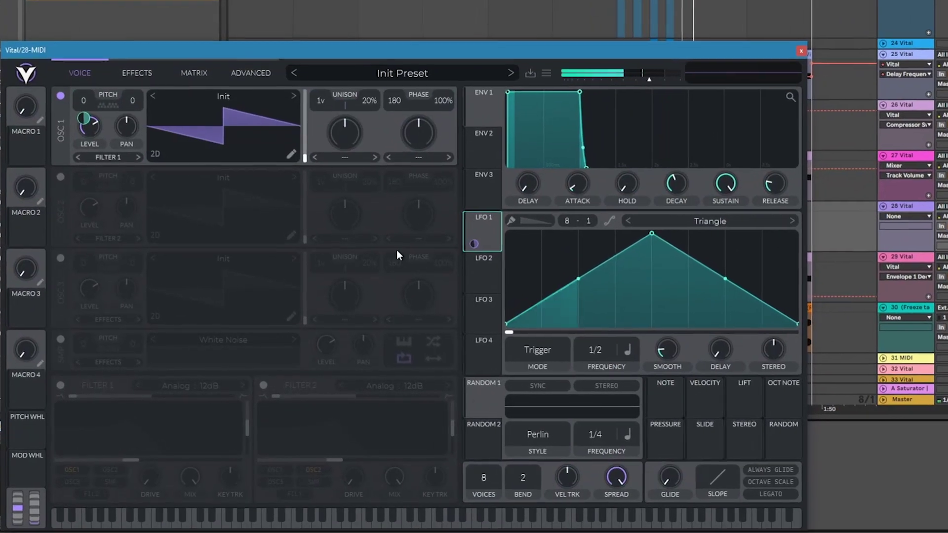
left_click_drag(84, 100, 81, 232)
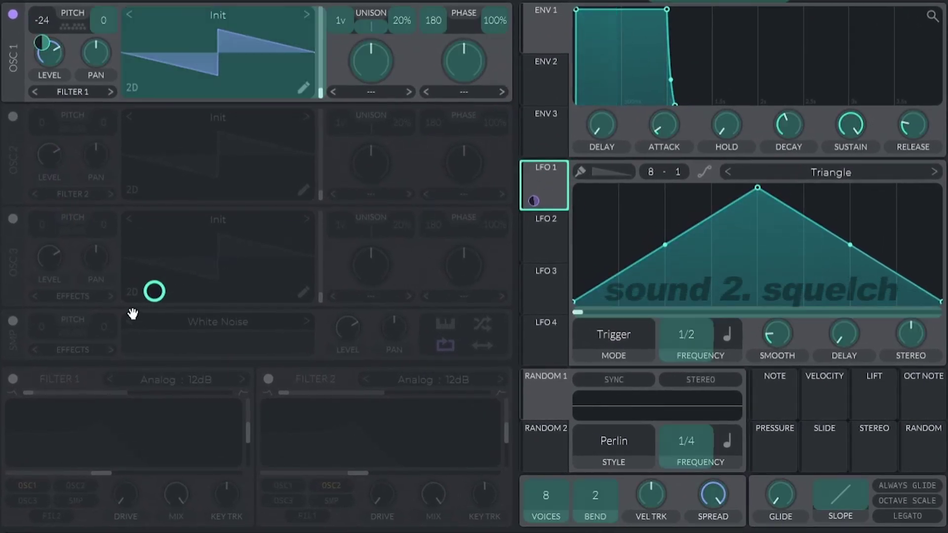
left_click(13, 378)
left_click_drag(497, 217, 106, 460)
left_click_drag(56, 390, 313, 391)
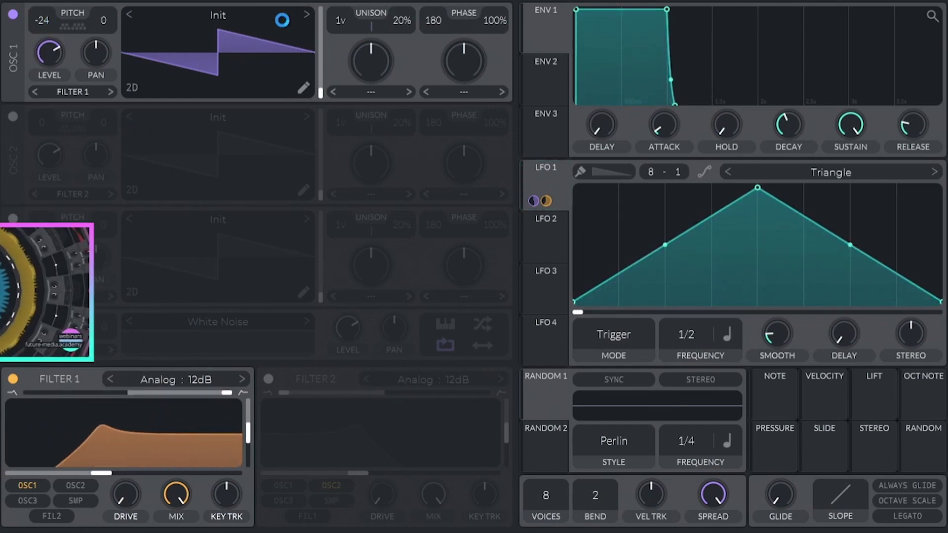
Load the Brown Noise wavetable from the Factory folder into oscillator 1
left_click(288, 15)
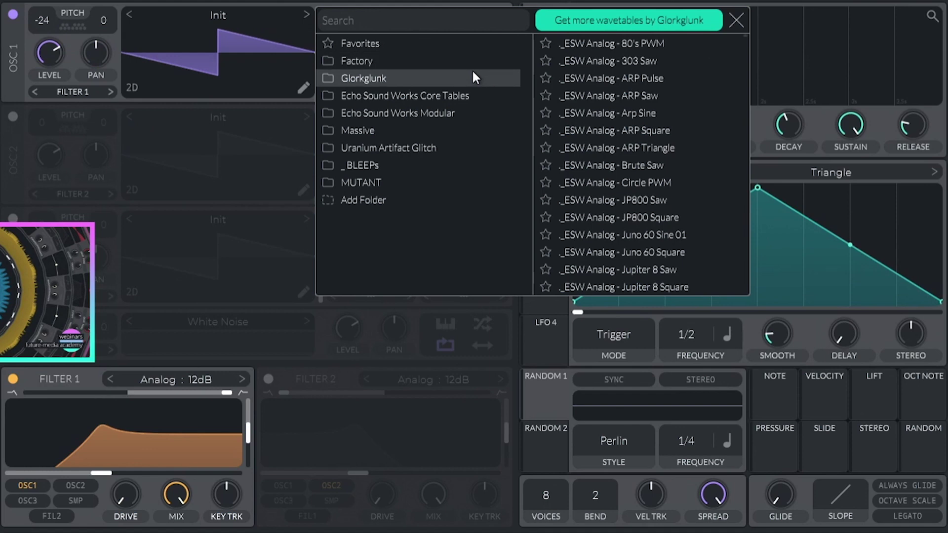
left_click(459, 59)
left_click(542, 49)
left_click(567, 60)
left_click_drag(218, 57, 271, 53)
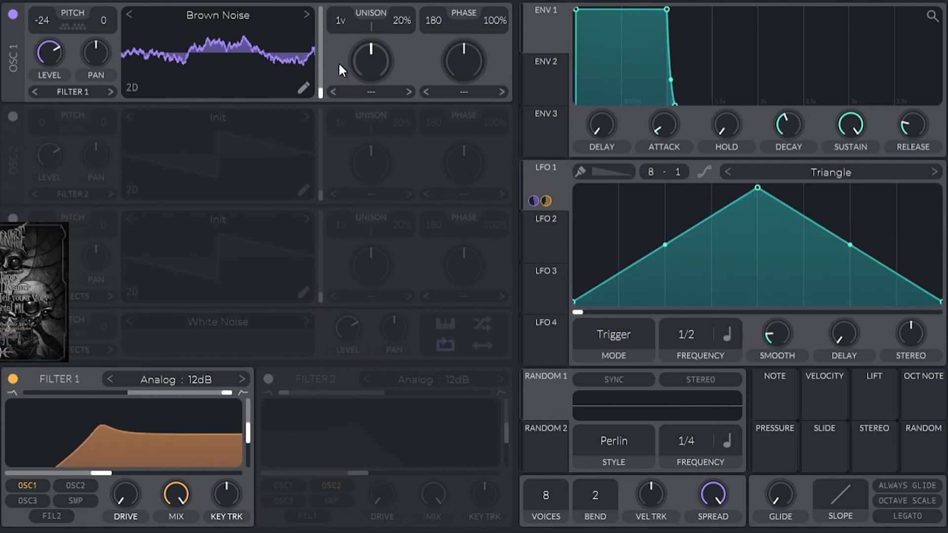
Lower oscillator 1's transposition to -34 and set its unison to 5 voices with 10% detune
left_click_drag(47, 25, 53, 93)
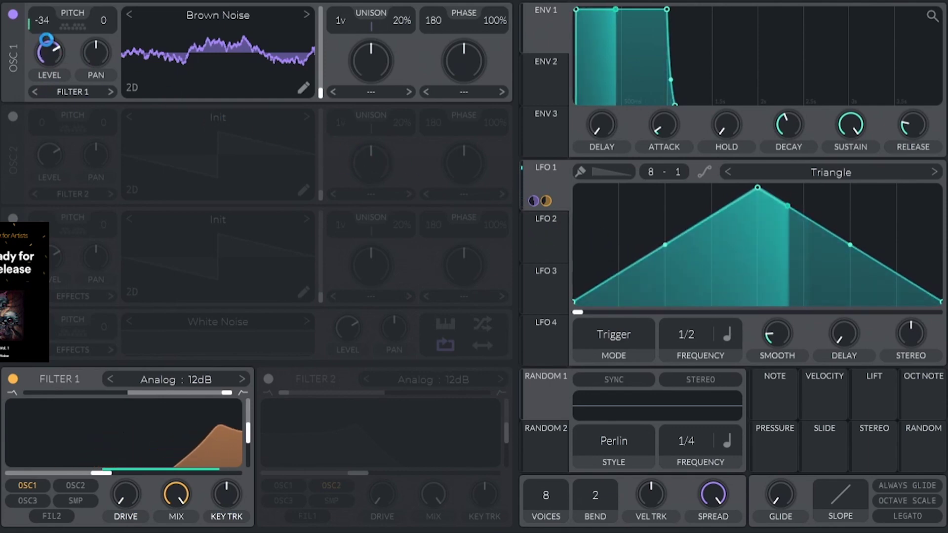
left_click_drag(340, 6, 345, 1)
left_click_drag(399, 20, 395, 43)
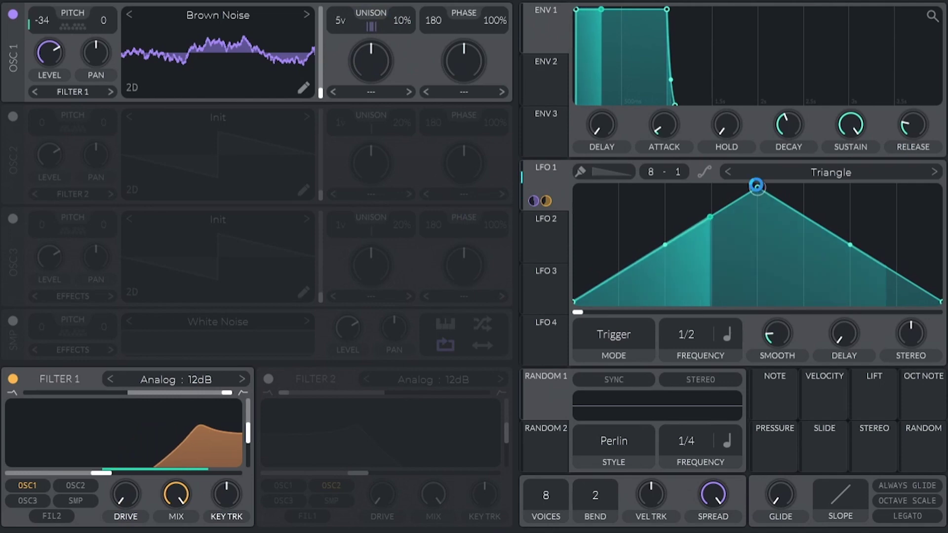
Try LFO 1 as a rising ramp, restore the triangle, and set its frequency to 1/1 with no smoothing
left_click_drag(757, 187, 941, 187)
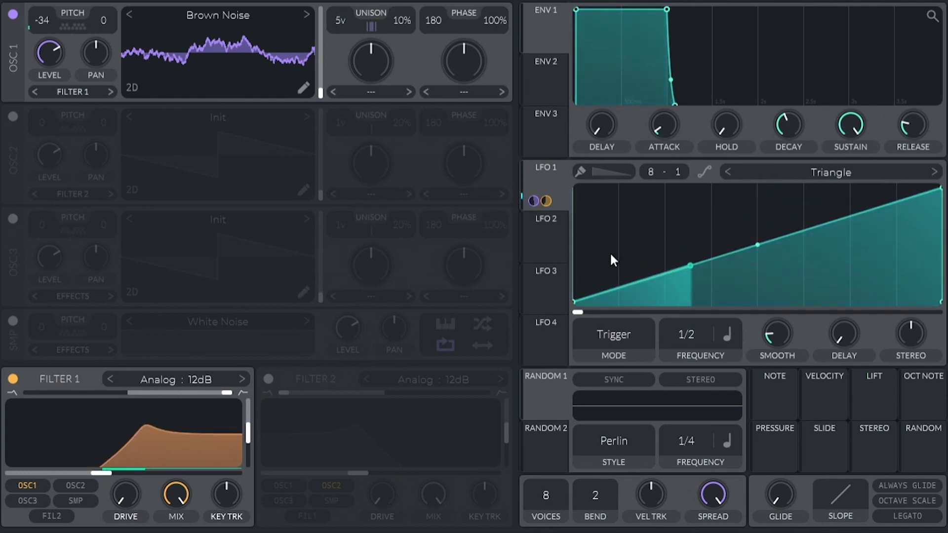
left_click_drag(940, 187, 758, 186)
left_click_drag(696, 332, 697, 341)
left_click_drag(777, 334, 787, 388)
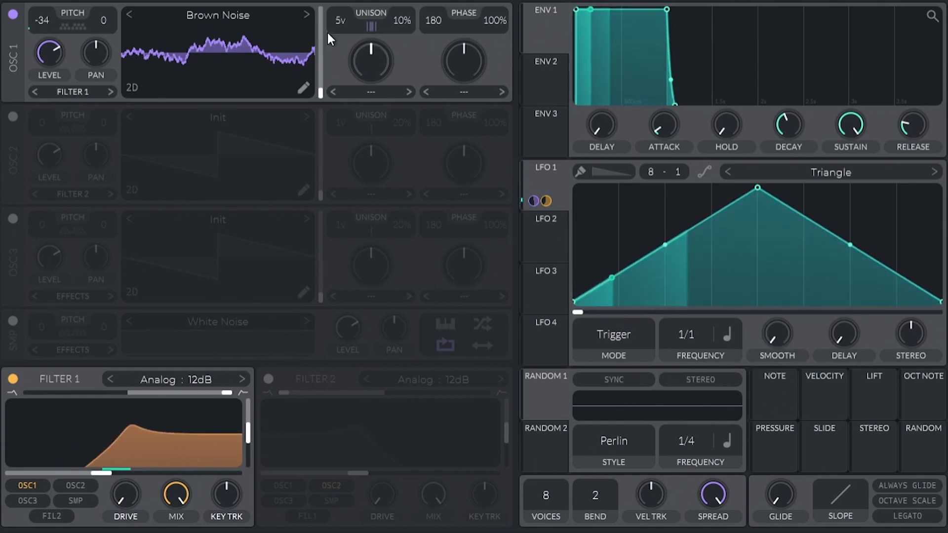
Load the Basic Shapes wavetable into oscillator 1, set its frame to a saw shape, and close the Vital window
left_click(276, 16)
left_click(579, 45)
left_click(248, 39)
left_click_drag(248, 45, 337, 13)
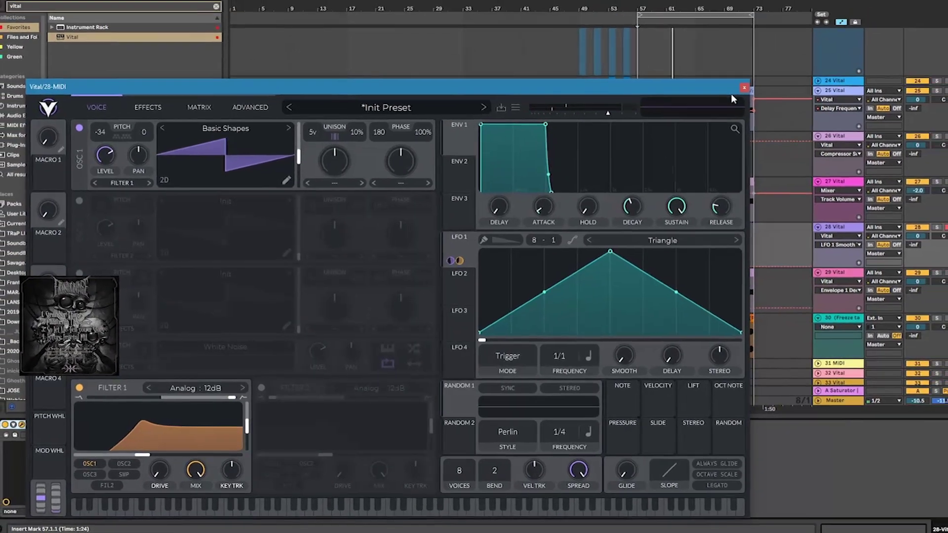
left_click(771, 70)
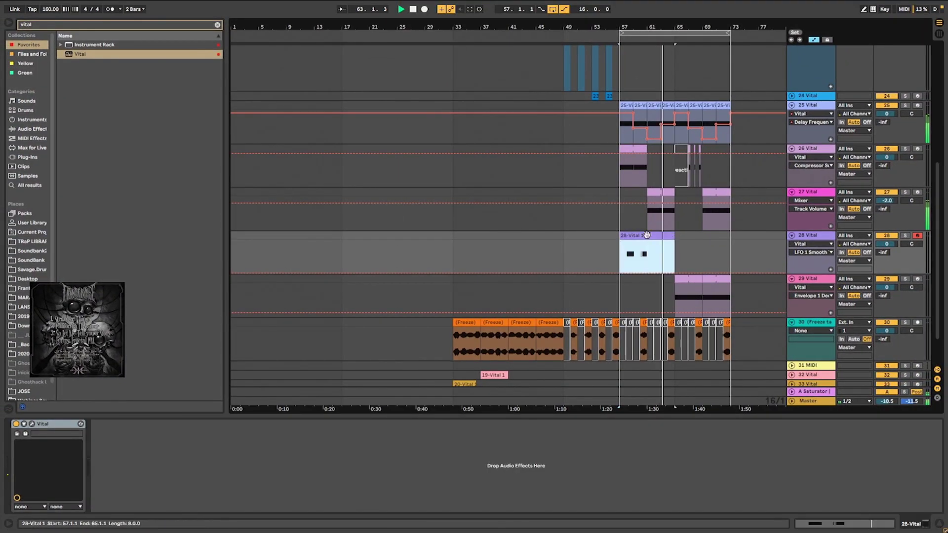
Check the notes in track 28's MIDI clip and duplicate the clip directly after itself
double_click(647, 235)
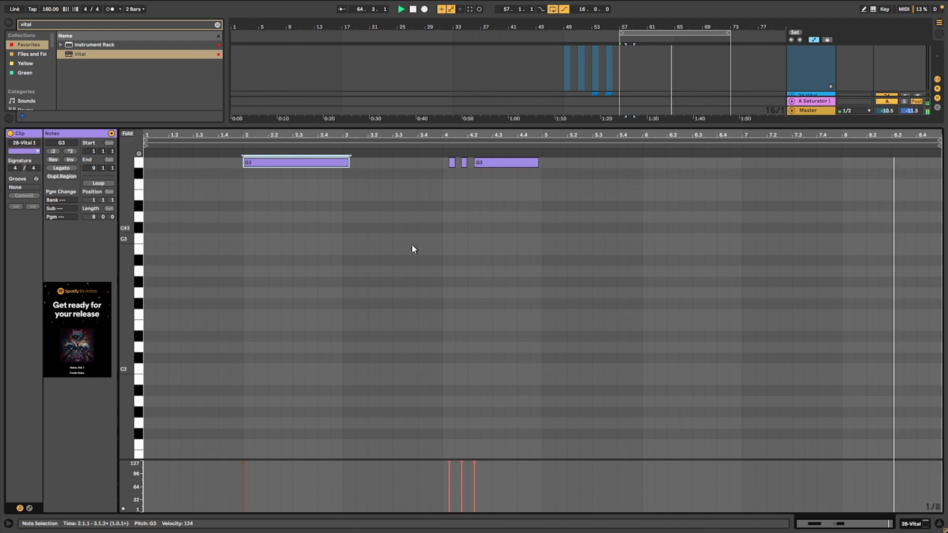
double_click(534, 125)
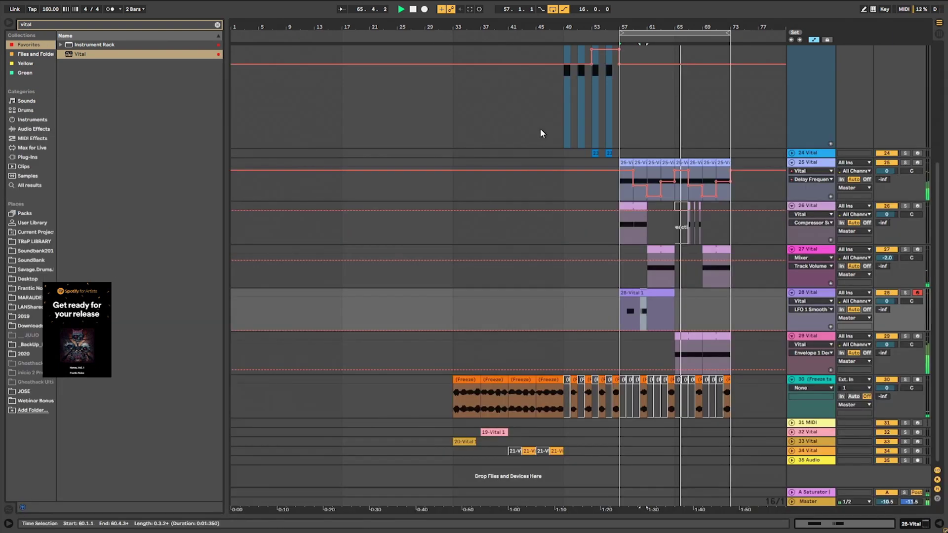
left_click_drag(614, 270, 663, 290)
left_click(661, 283)
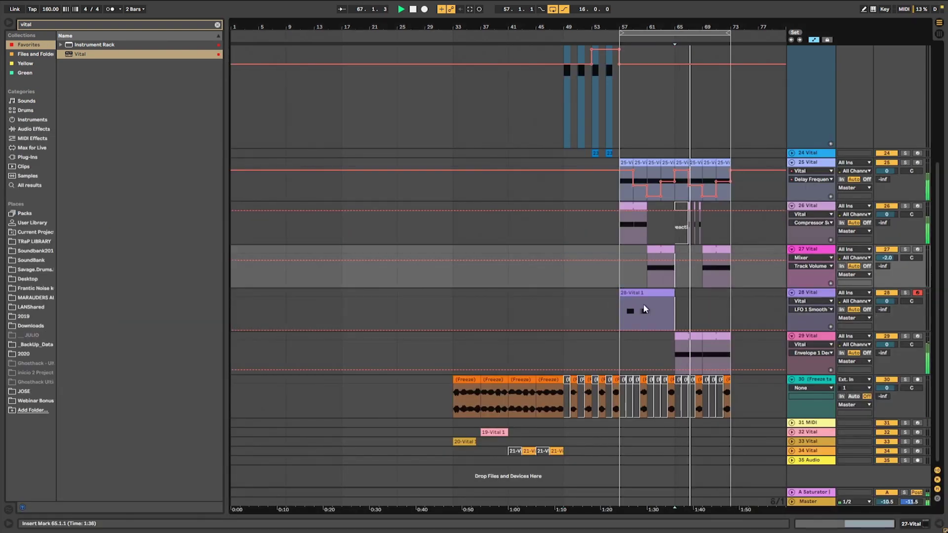
left_click(651, 296)
key("ctrl+d")
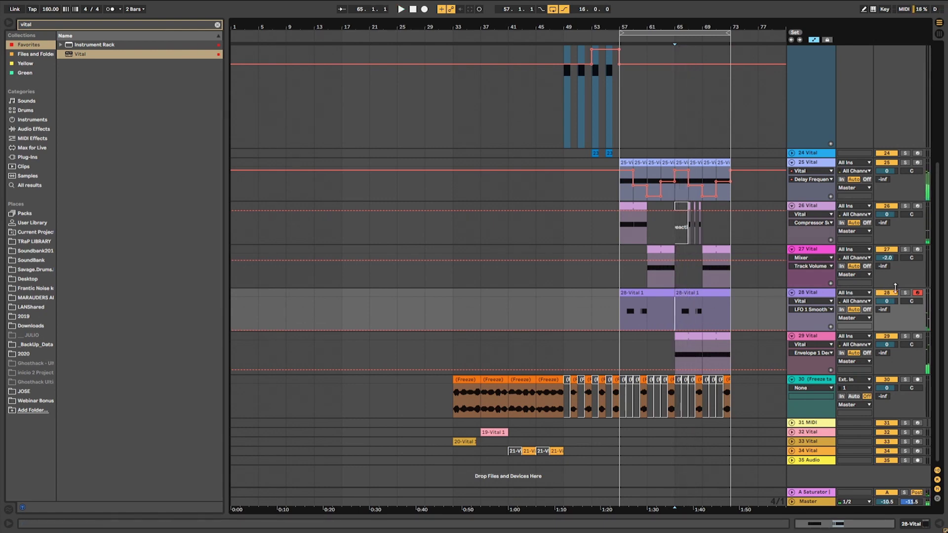
Solo track 28 and reopen its Vital instrument, placing the window below the track's clips
left_click(824, 283)
double_click(820, 293)
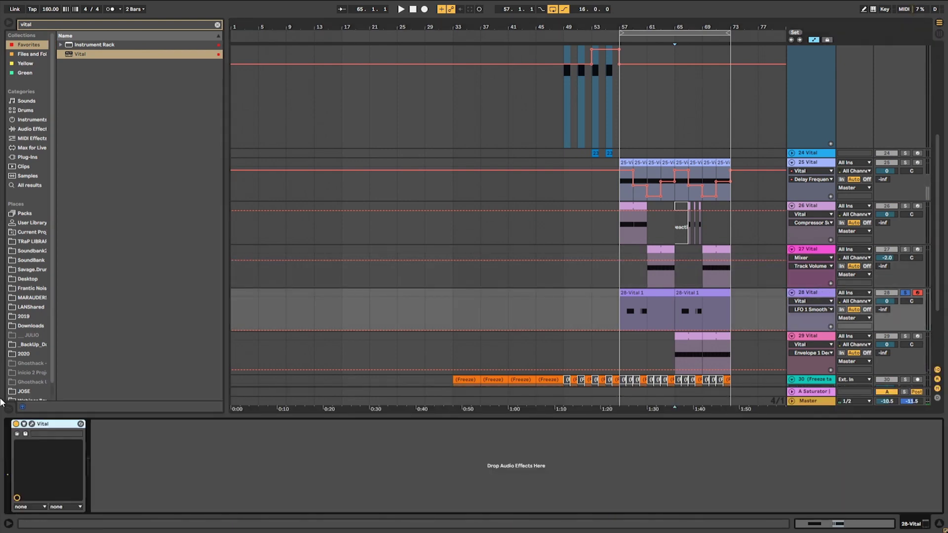
left_click(32, 424)
left_click_drag(293, 112, 448, 56)
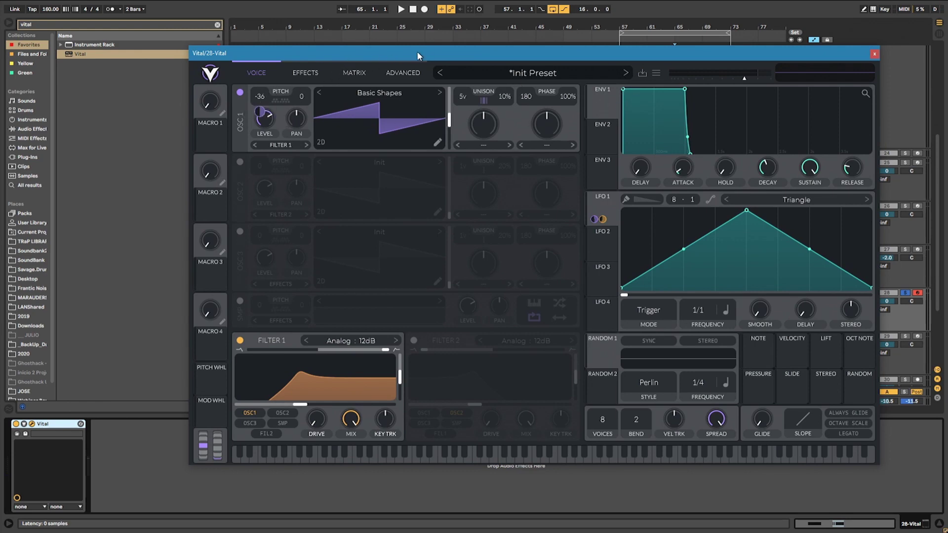
left_click_drag(447, 56, 389, 276)
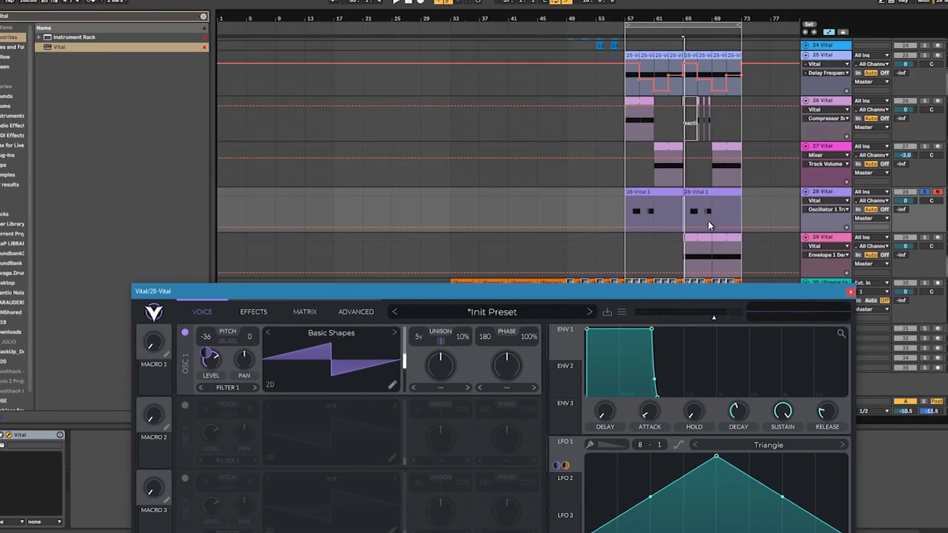
Select the clips on the soloed track 28 and play them to audition the squelch sound
left_click(711, 192)
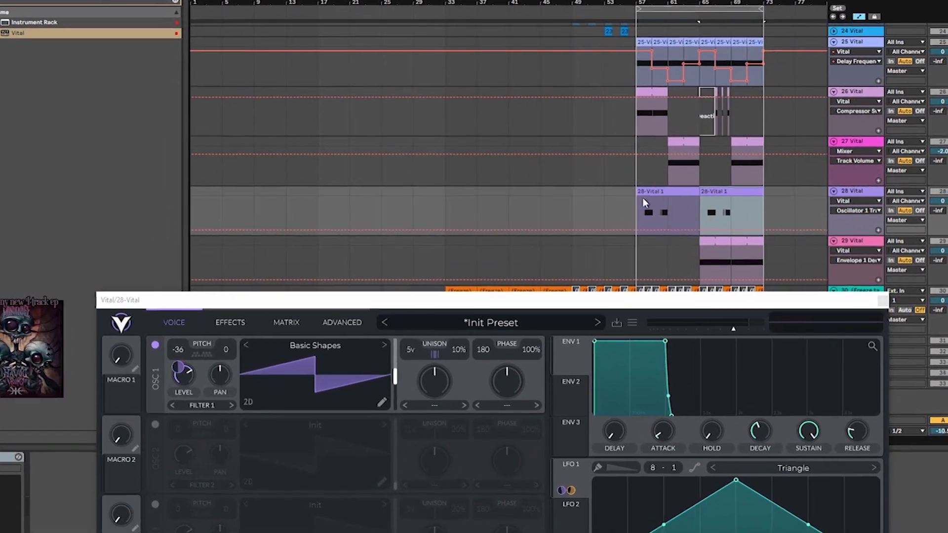
left_click(637, 199)
left_click(717, 194)
key("space")
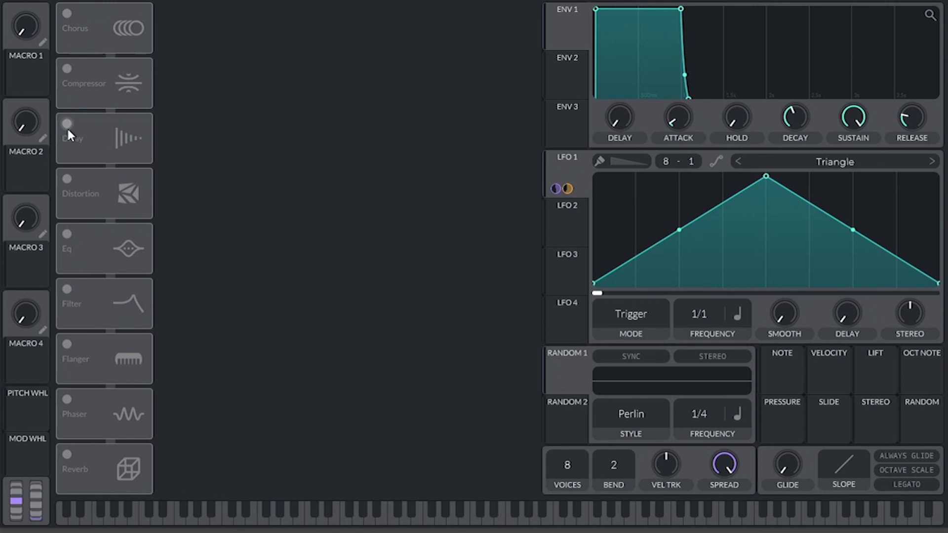
Enable Vital's Eq and Multiband Compressor effects, and make the EQ's low band a low cut with a higher cutoff and lower gain
left_click(67, 234)
left_click(67, 68)
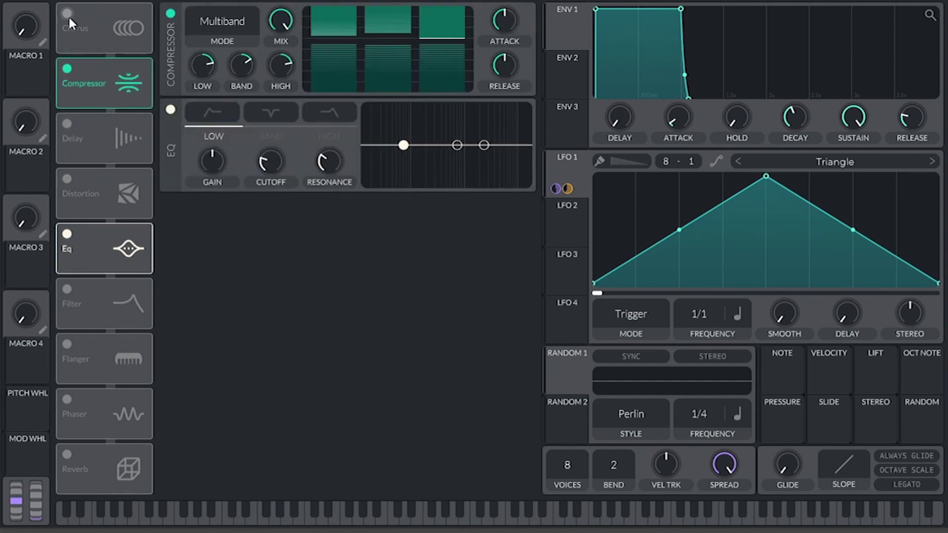
left_click(212, 112)
left_click_drag(421, 149, 452, 160)
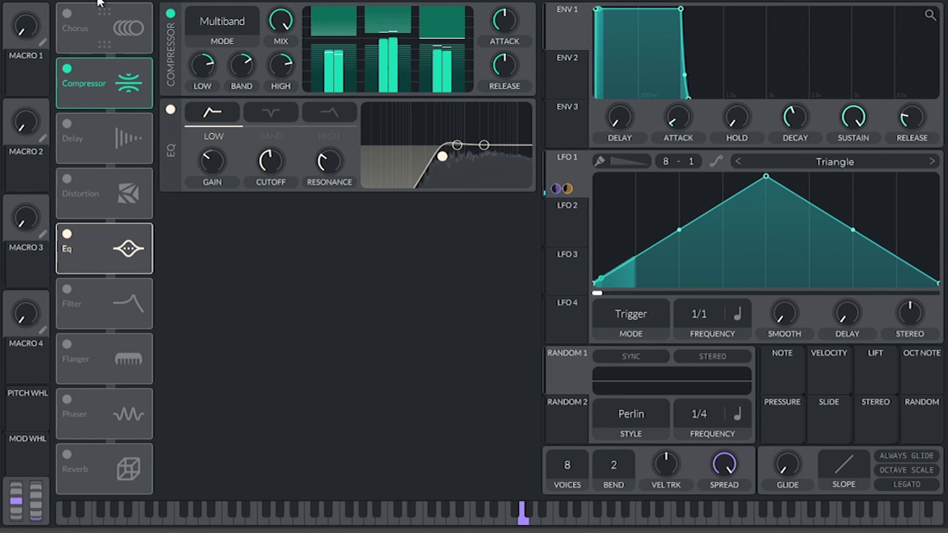
Enable the Filter effect, open its cutoff fully, and modulate the cutoff with LFO 1 by a negative amount of about -42
left_click(62, 296)
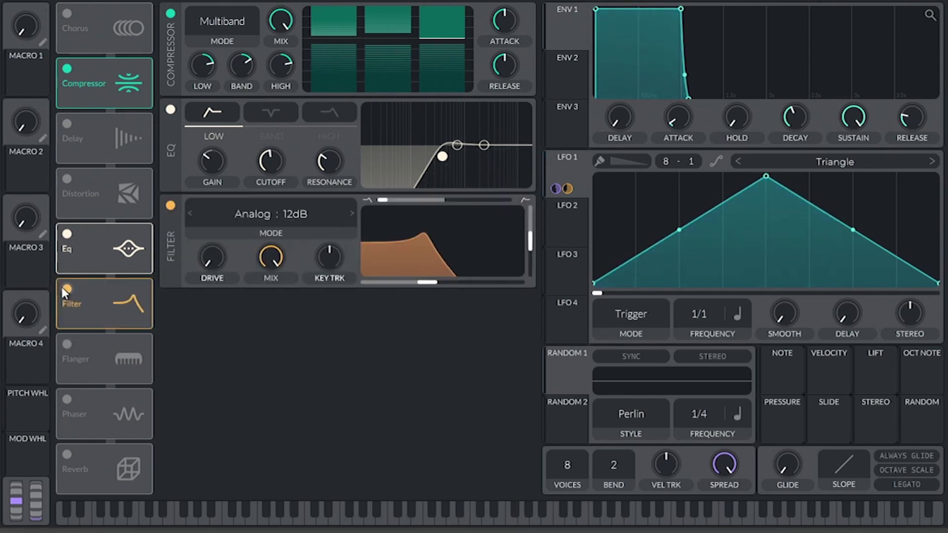
left_click_drag(429, 282, 572, 290)
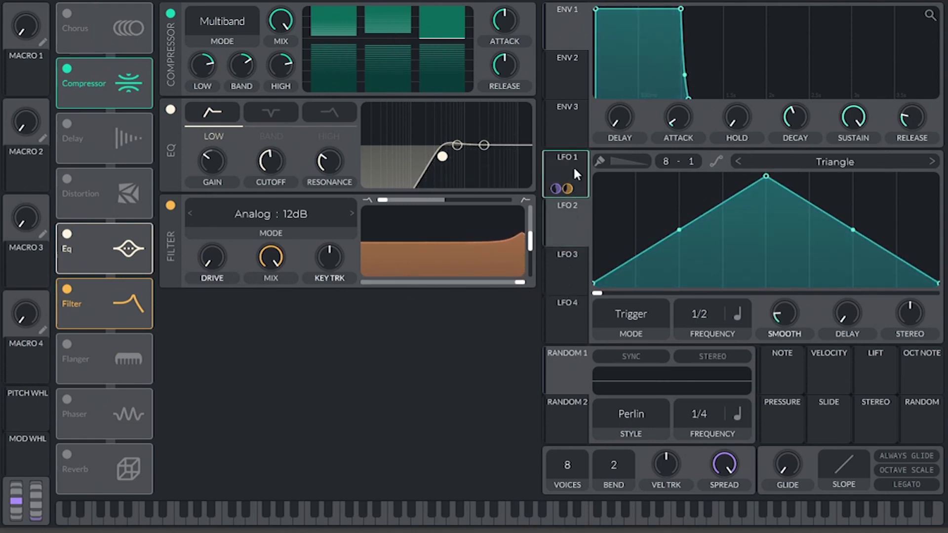
left_click_drag(574, 160, 345, 242)
left_click_drag(518, 278, 513, 285)
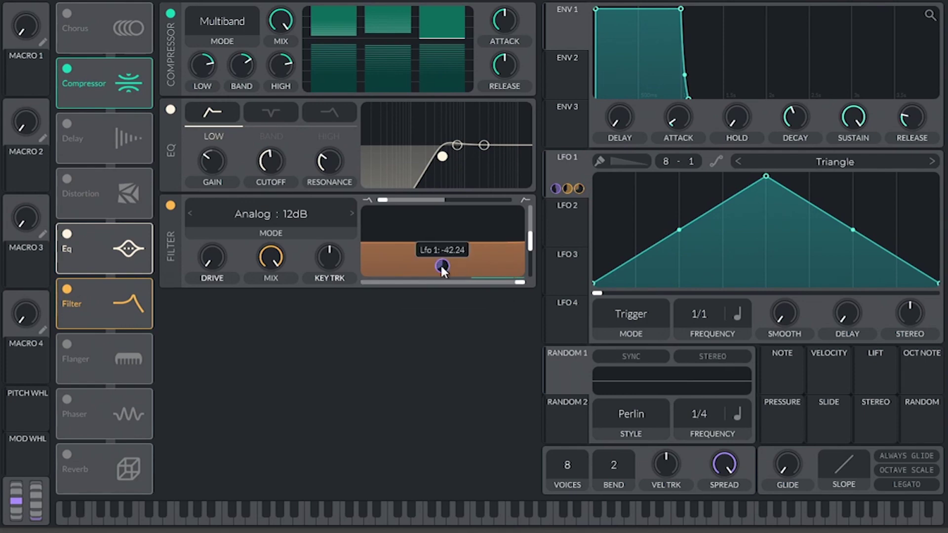
left_click_drag(442, 267, 457, 267)
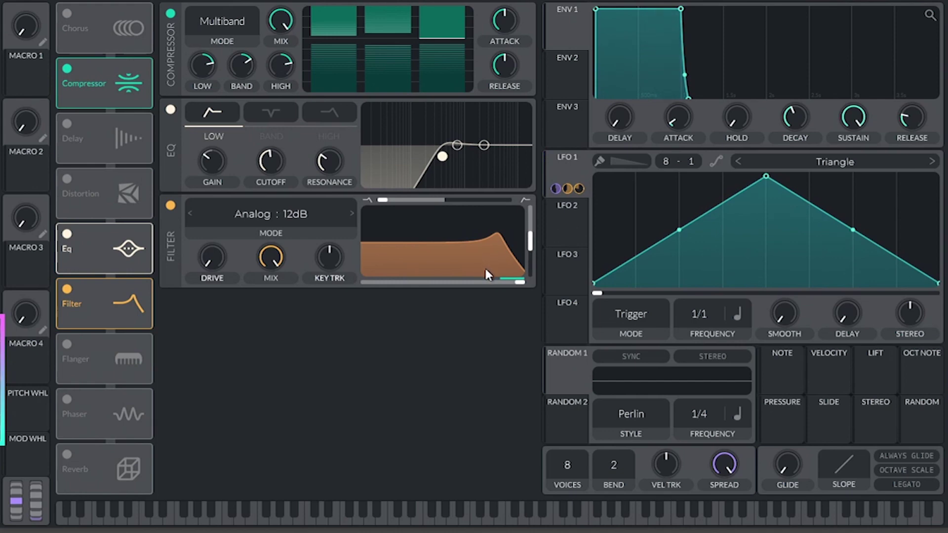
Compare the sound with the Filter effect bypassed and enabled, and fine-tune LFO 1's modulation amount on its cutoff
left_click(171, 205)
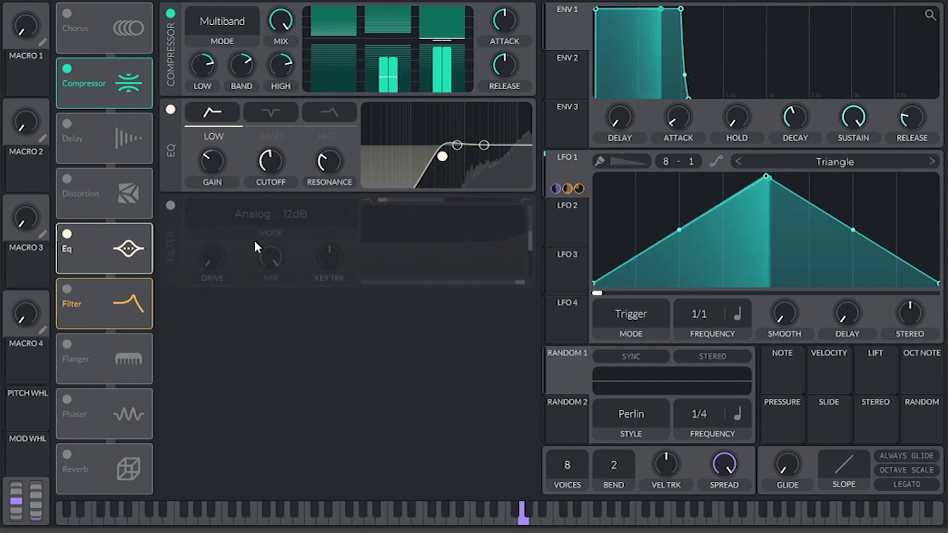
left_click(170, 205)
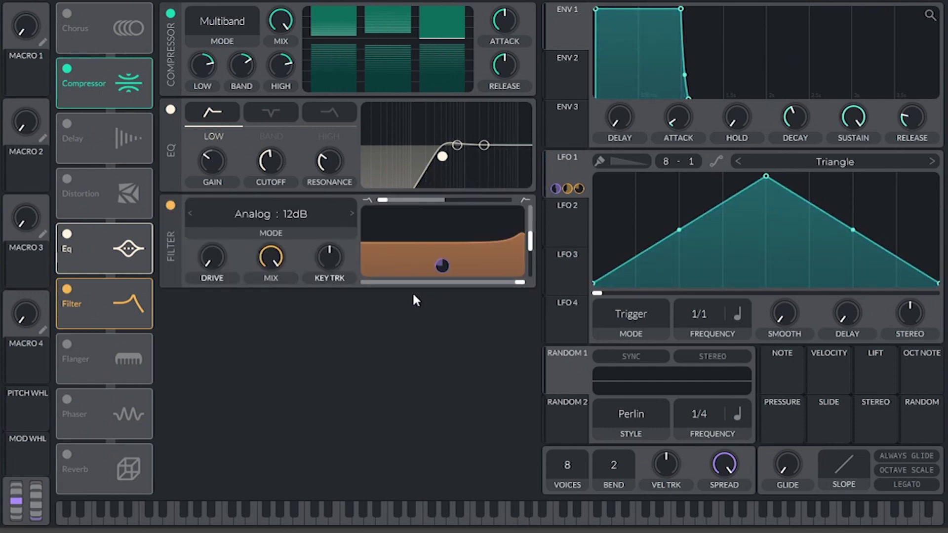
mouse_move(443, 266)
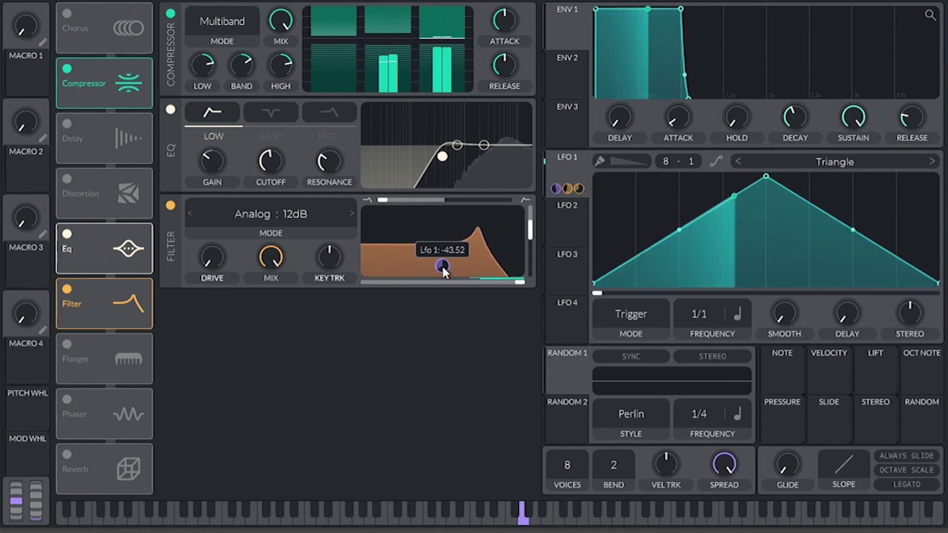
left_click_drag(442, 266, 442, 291)
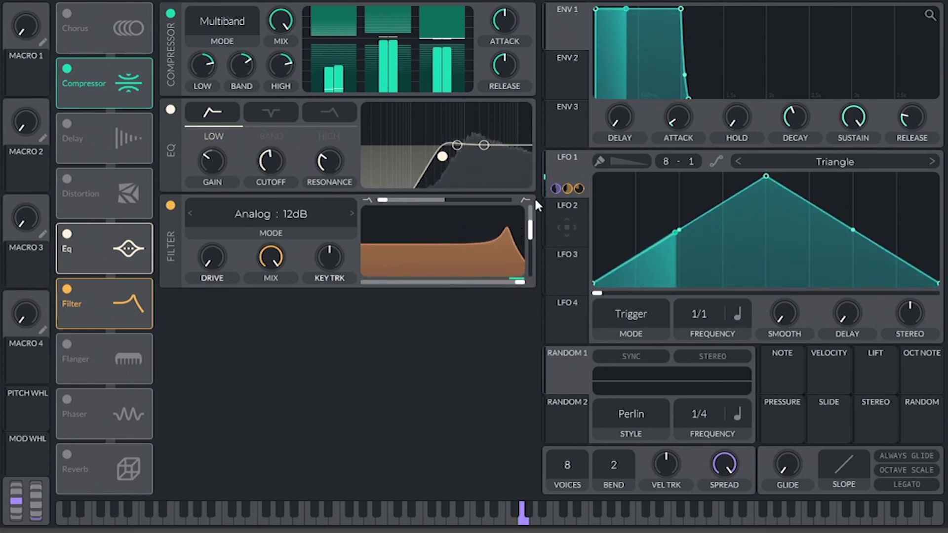
Review the oscillator and Filter 1 settings, and move the Filter effect ahead of the Eq in the effects chain
left_click(99, 1)
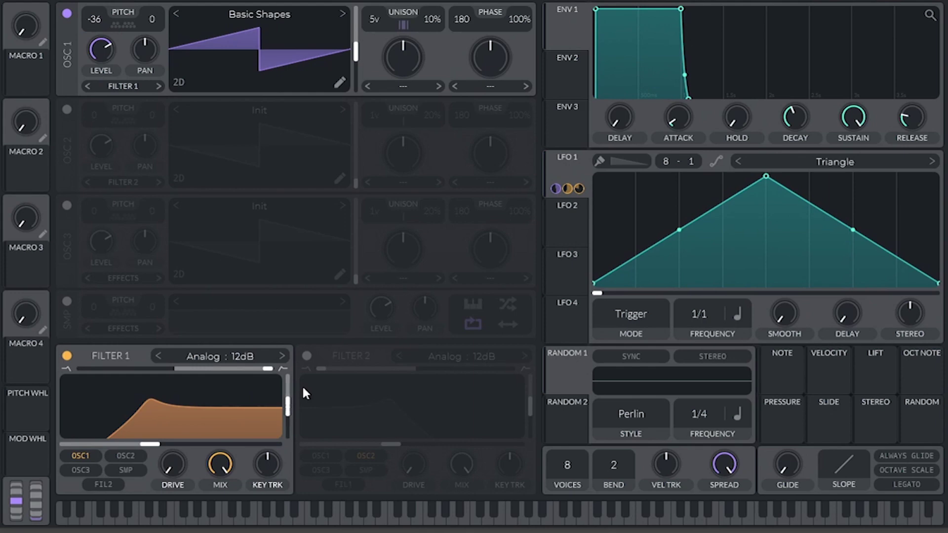
left_click(154, 2)
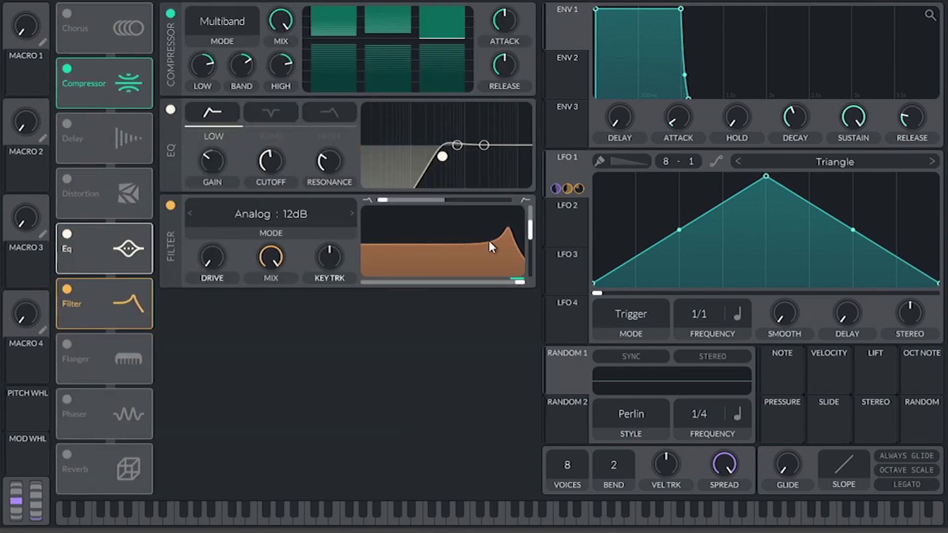
left_click_drag(138, 291, 152, 132)
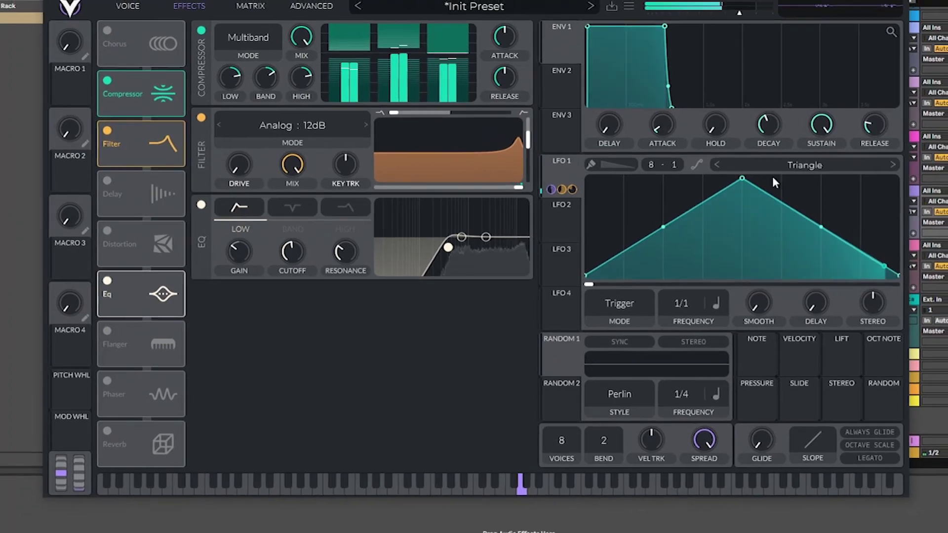
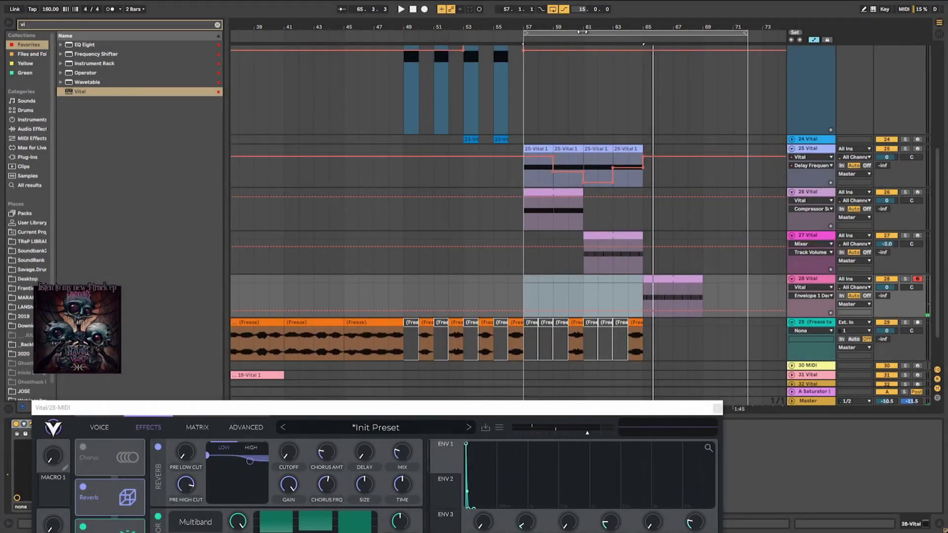
Duplicate the bar 57 to 65 clips on tracks 25 to 27 directly after themselves, and likewise the frozen audio clips on track 29
left_click_drag(518, 264, 617, 163)
key("ctrl+d")
scroll(635, 250, "down", 2)
left_click_drag(525, 302, 643, 278)
key("ctrl+d")
Deactivate the duplicated clips on tracks 26 and 27 between bars 65 and 73
scroll(642, 281, "up", 8)
left_click_drag(554, 93, 539, 55)
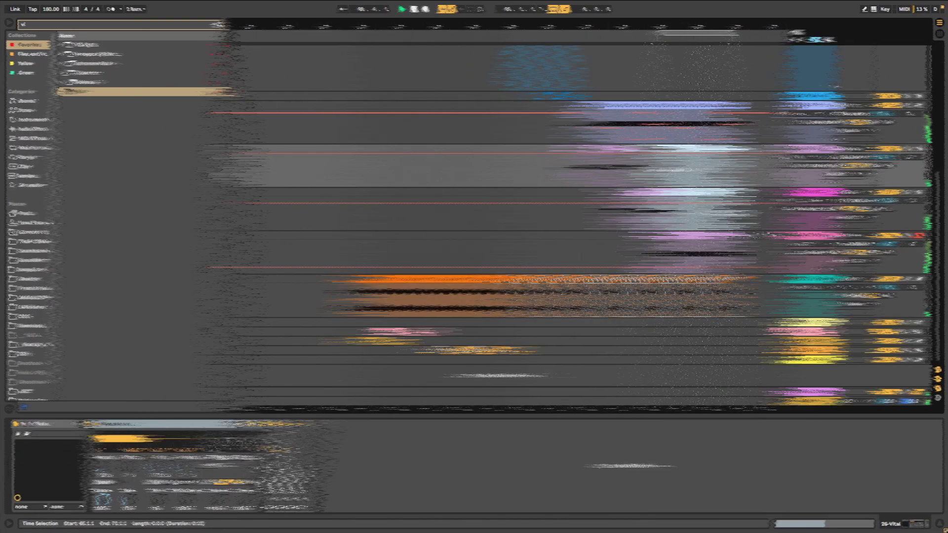
key("Up")
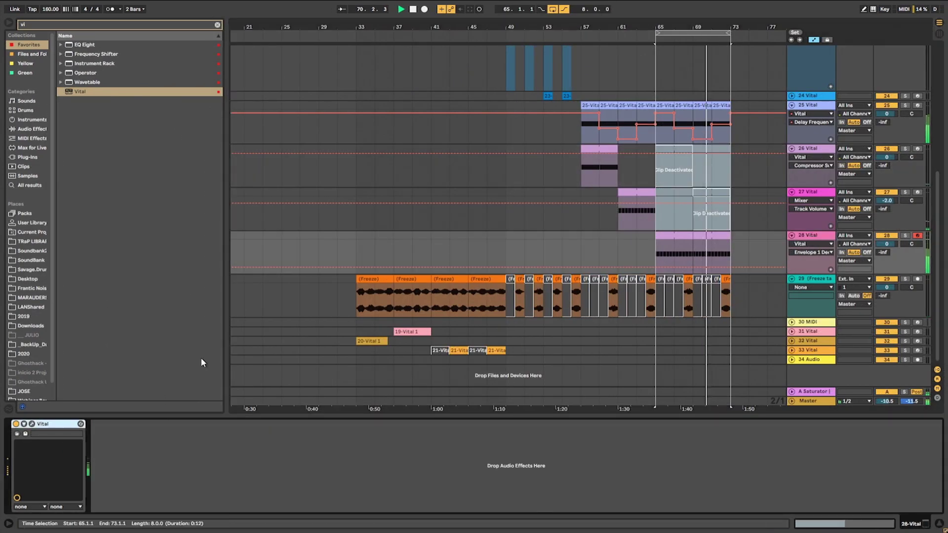
Open track 28's Vital and shape Envelope 1 with a short decay, a low sustain and a short release
left_click(32, 424)
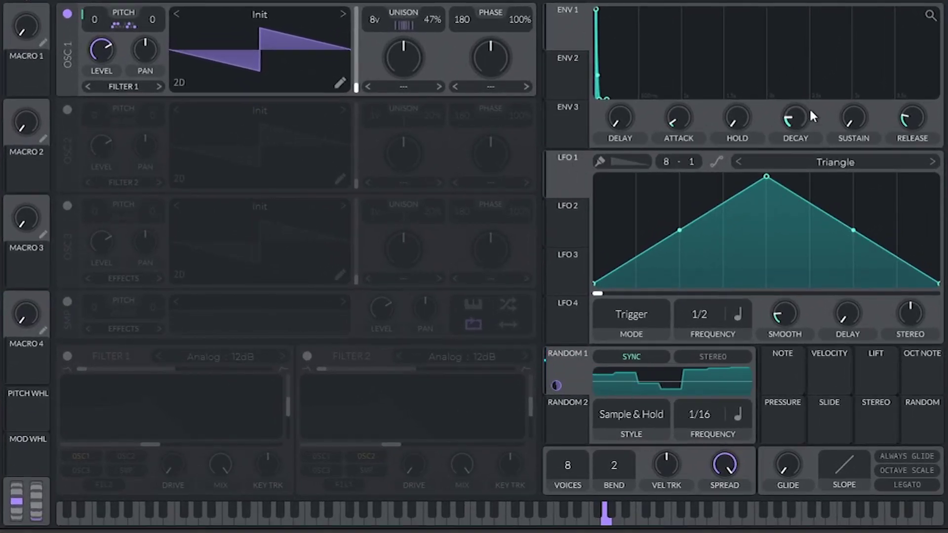
mouse_move(800, 127)
left_mouse_down()
mouse_move(809, 88)
mouse_move(798, 126)
mouse_move(801, 114)
left_mouse_up()
left_click_drag(911, 121, 862, 121)
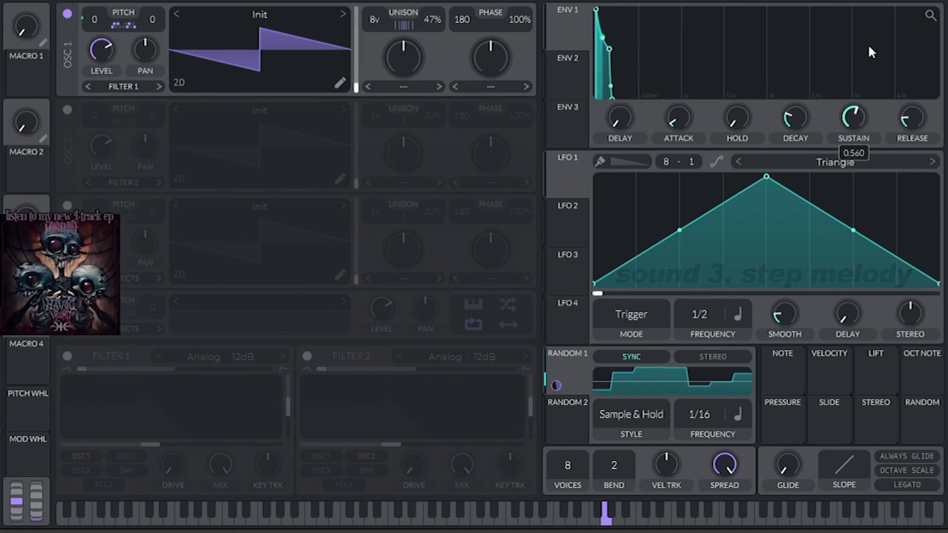
left_click_drag(922, 100, 928, 121)
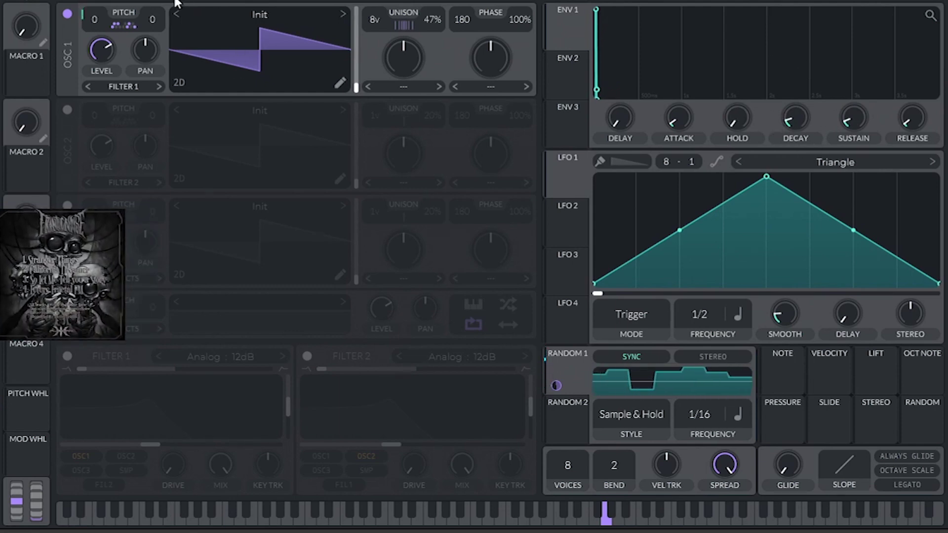
mouse_move(845, 121)
left_mouse_down()
mouse_move(840, 113)
mouse_move(858, 118)
left_mouse_up()
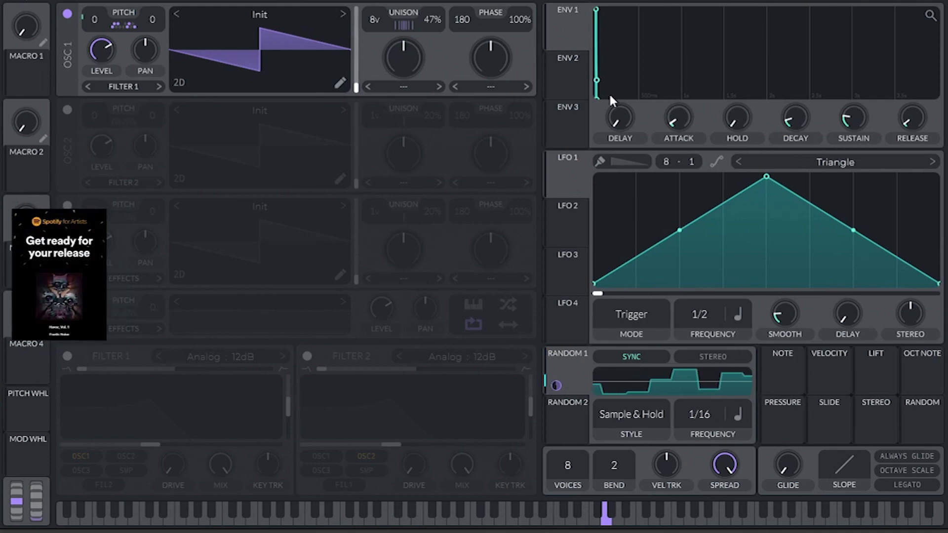
Check the modulation matrix and advanced settings, set the Reverb mix to 0%, and stop playback
left_click(232, 1)
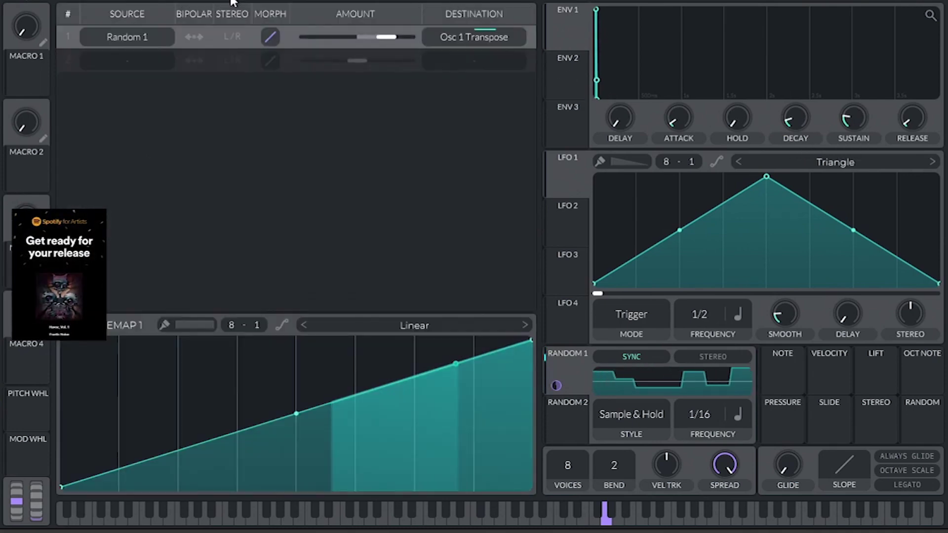
left_click(275, 1)
left_click(177, 2)
left_click_drag(505, 20, 447, 330)
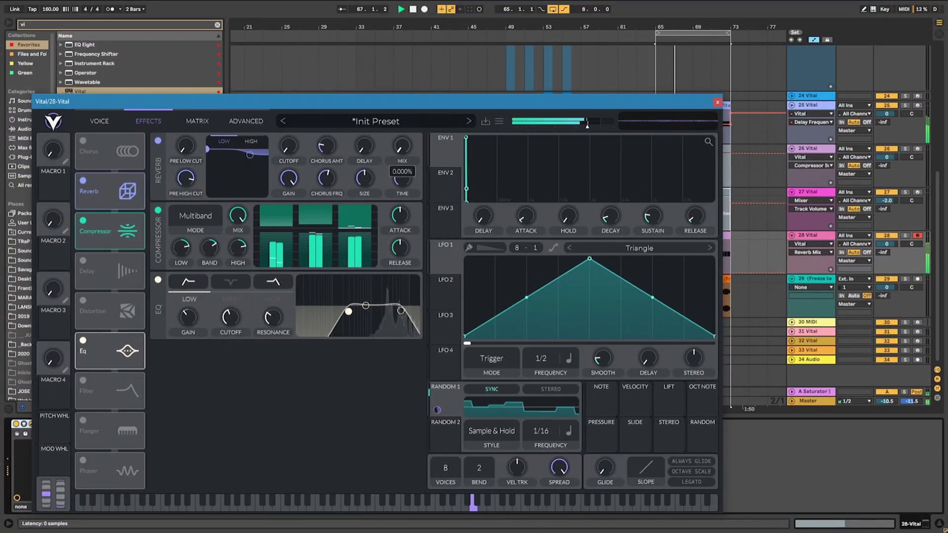
key("space")
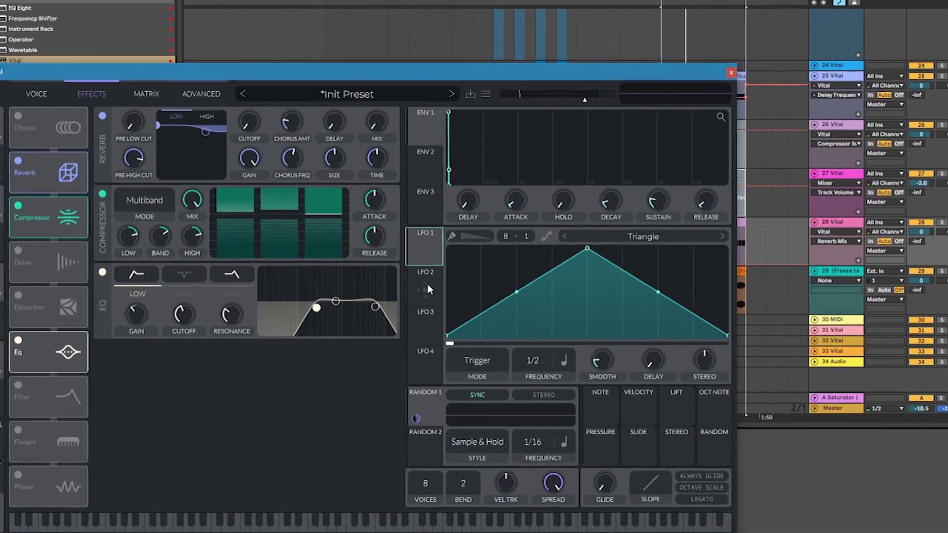
Assign LFO 1 to the Reverb mix and set the LFO's paint pattern to Step
left_click_drag(445, 260, 403, 148)
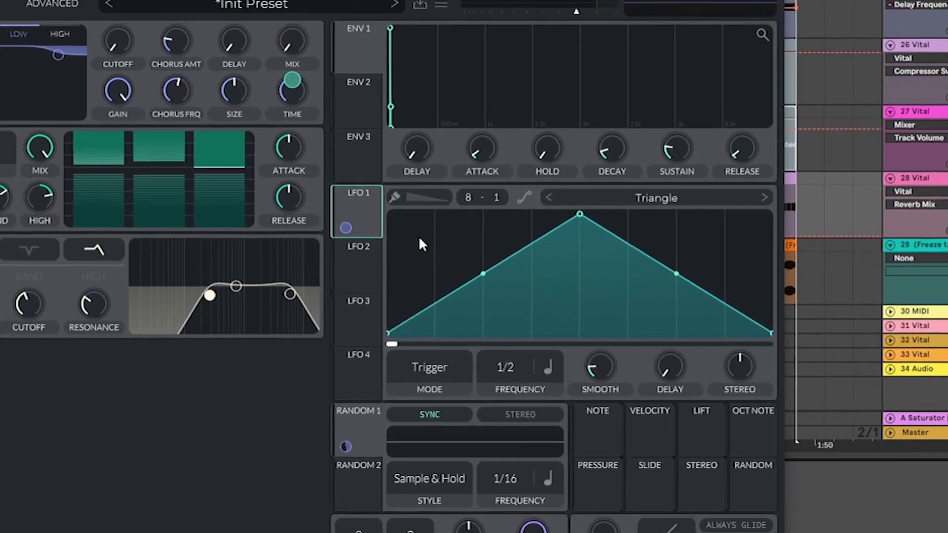
left_click(423, 217)
mouse_move(434, 316)
left_mouse_down()
mouse_move(627, 401)
mouse_move(723, 256)
left_mouse_up()
left_click(424, 189)
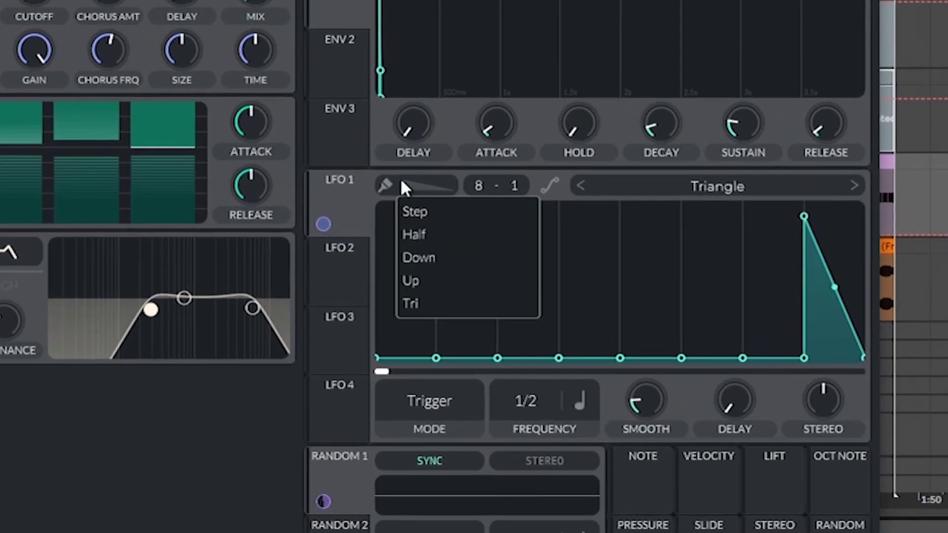
left_click(415, 212)
Paint LFO 1's eight-step shape with high first and seventh steps, a medium-high fourth step and the remaining steps at zero
left_click_drag(809, 212, 857, 205)
left_click(663, 303)
left_click(470, 223)
left_click(409, 210)
left_click(470, 366)
left_click(611, 255)
left_click(664, 367)
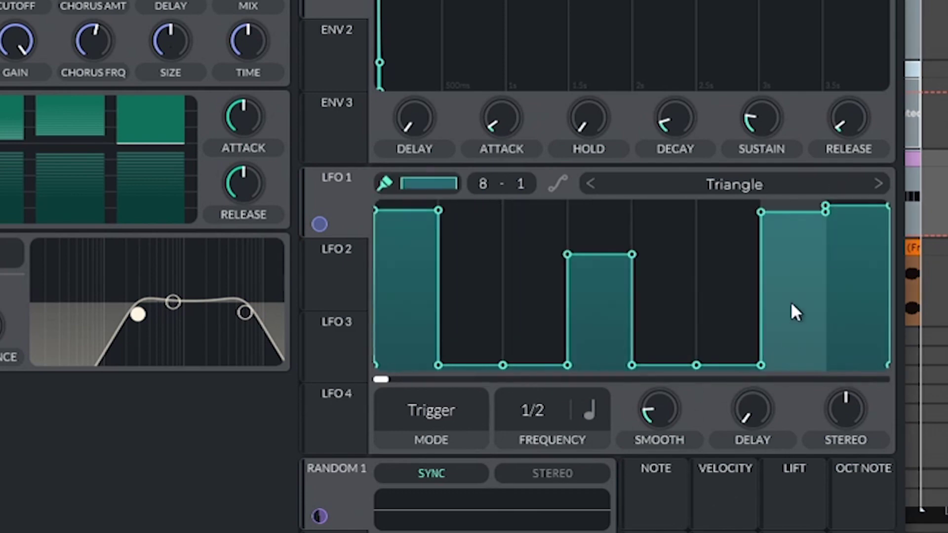
left_click(857, 366)
Set LFO 1 to Sync mode with a 2/1 frequency and no smoothing while the loop plays
key("space")
left_click(428, 409)
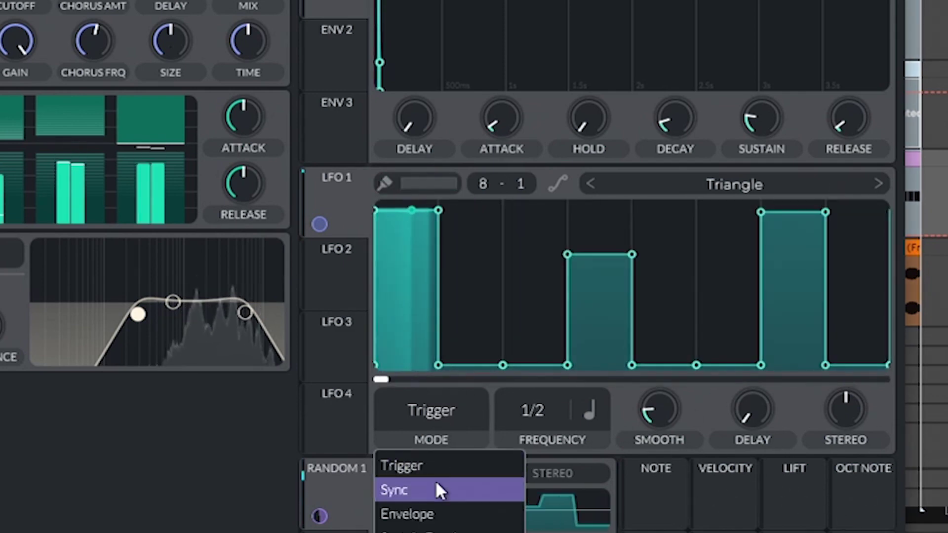
left_click(438, 489)
left_click_drag(544, 408, 551, 470)
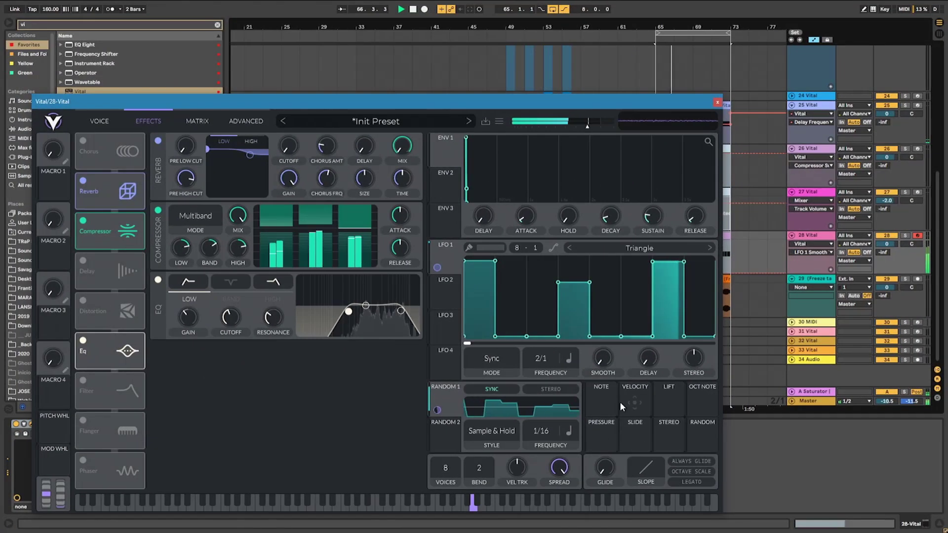
Solo track 28, play it, and reduce LFO 1's modulation amount on the Reverb mix
left_click(906, 236)
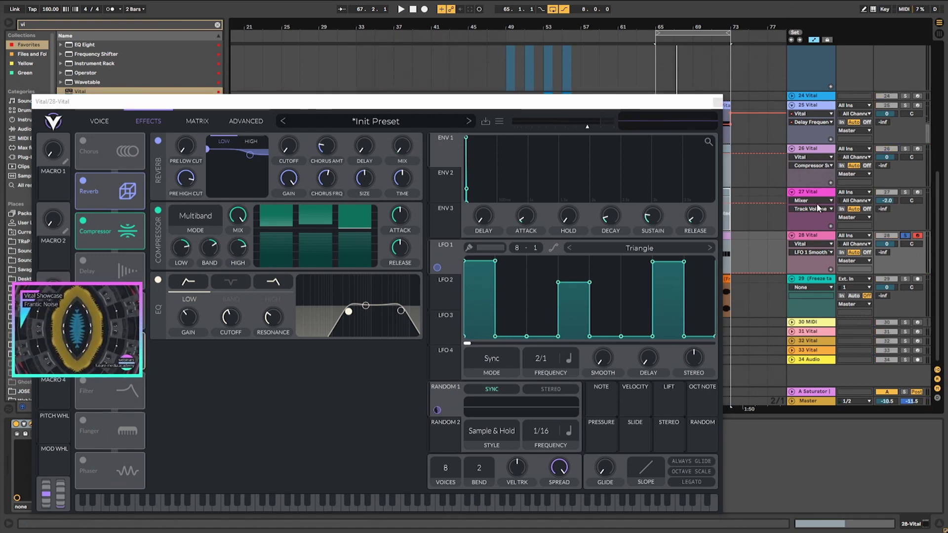
key("space")
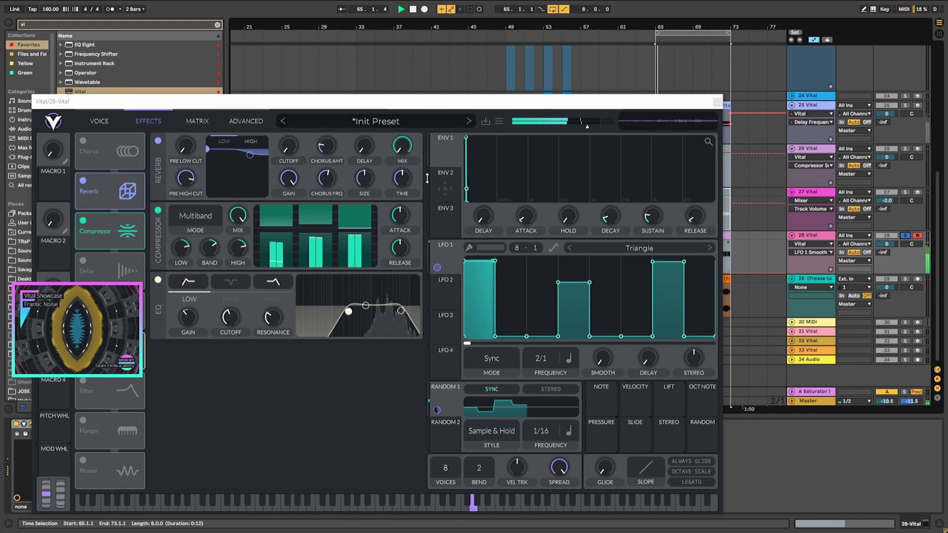
left_click(403, 146)
left_click_drag(407, 146, 403, 178)
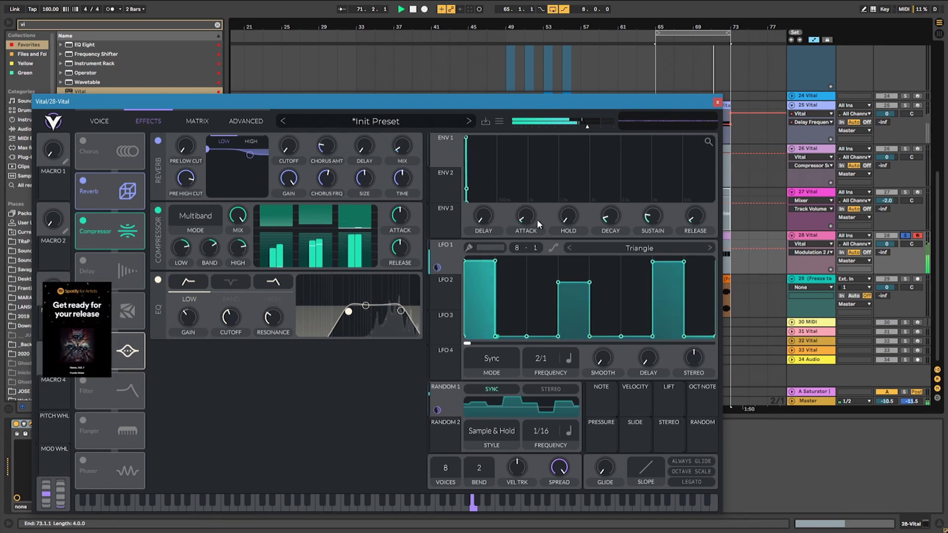
Assign LFO 1 to Envelope 1's decay and adjust the decay and its modulation amount by ear
left_click(101, 120)
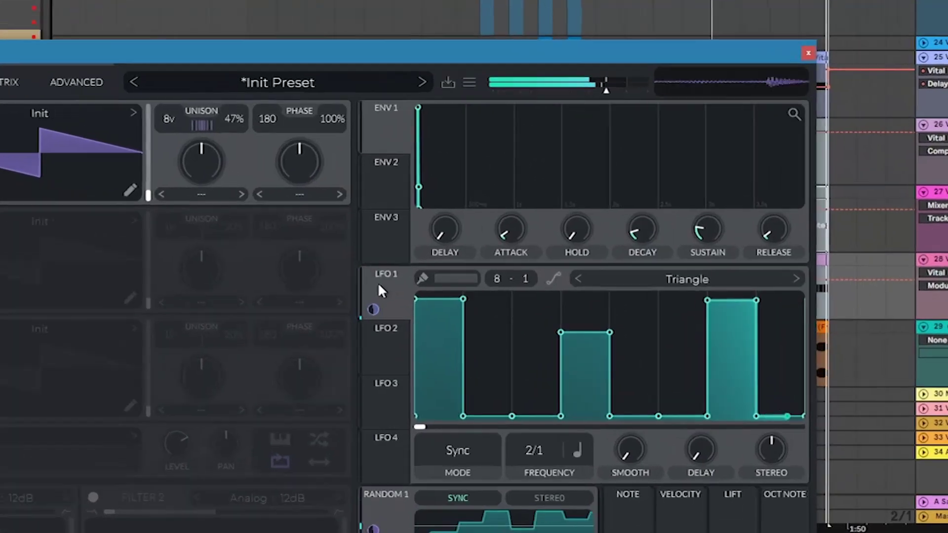
left_click_drag(374, 310, 669, 245)
left_click(672, 302)
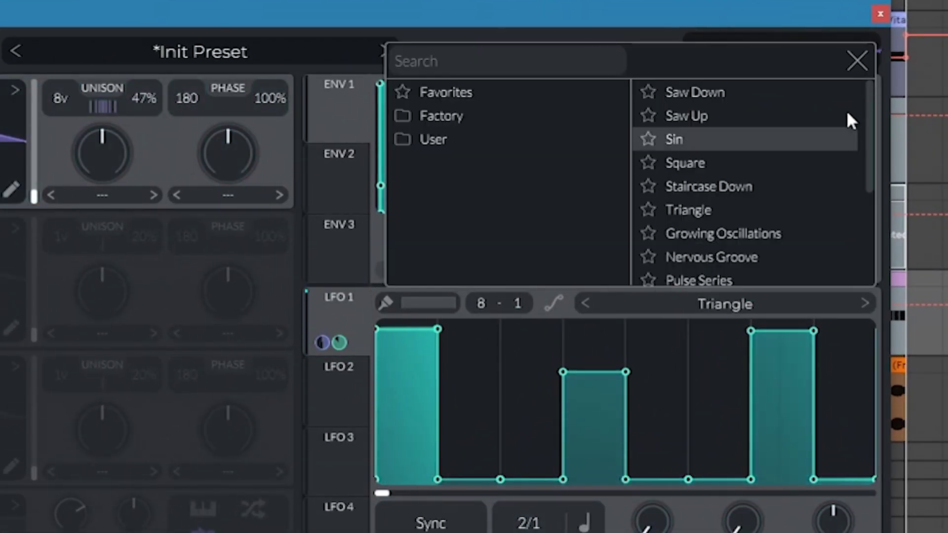
left_click(857, 61)
left_click_drag(677, 266, 670, 296)
left_click_drag(673, 248, 675, 232)
left_click_drag(668, 290, 667, 383)
mouse_move(673, 257)
left_mouse_down()
mouse_move(680, 240)
mouse_move(675, 251)
left_mouse_up()
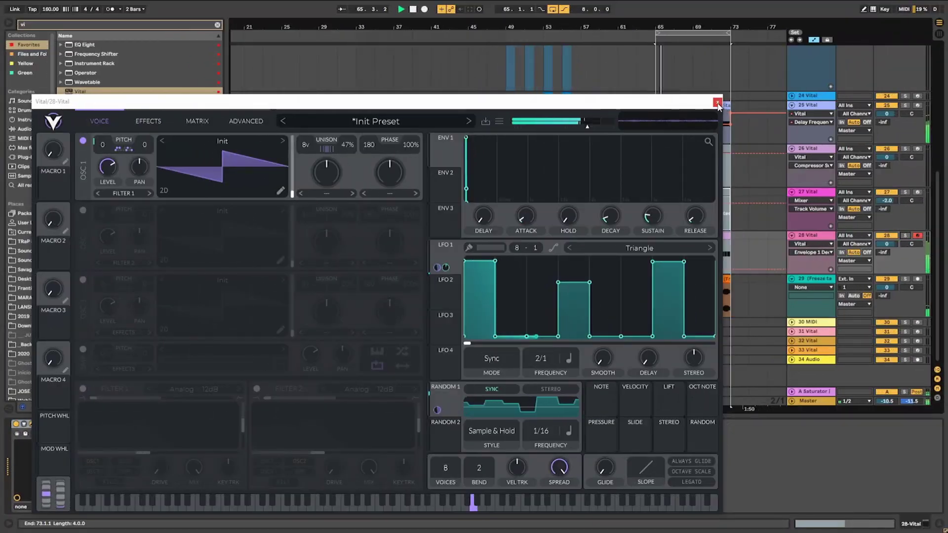
Close the Vital window and add EQ Eight from the unfiltered audio effects list to track 28
left_click(780, 68)
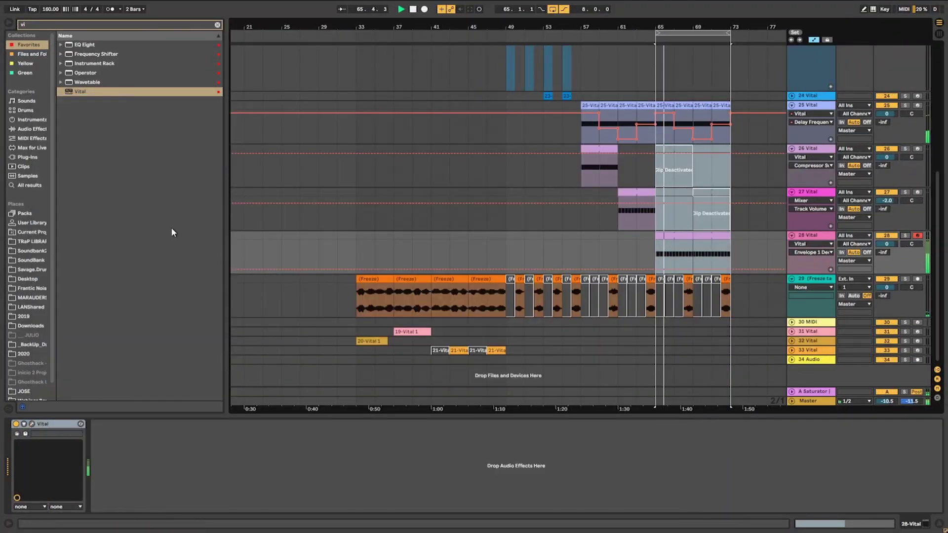
left_click(31, 129)
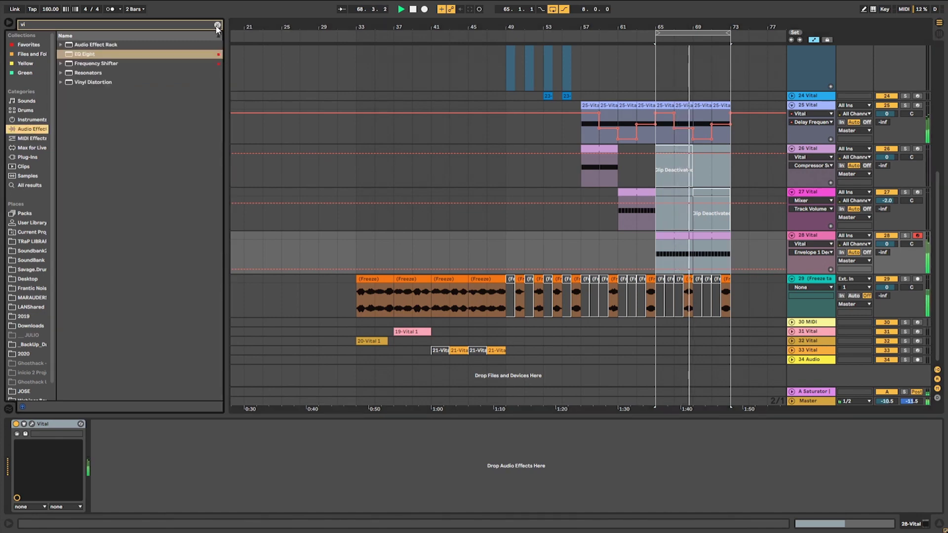
left_click(217, 25)
double_click(89, 176)
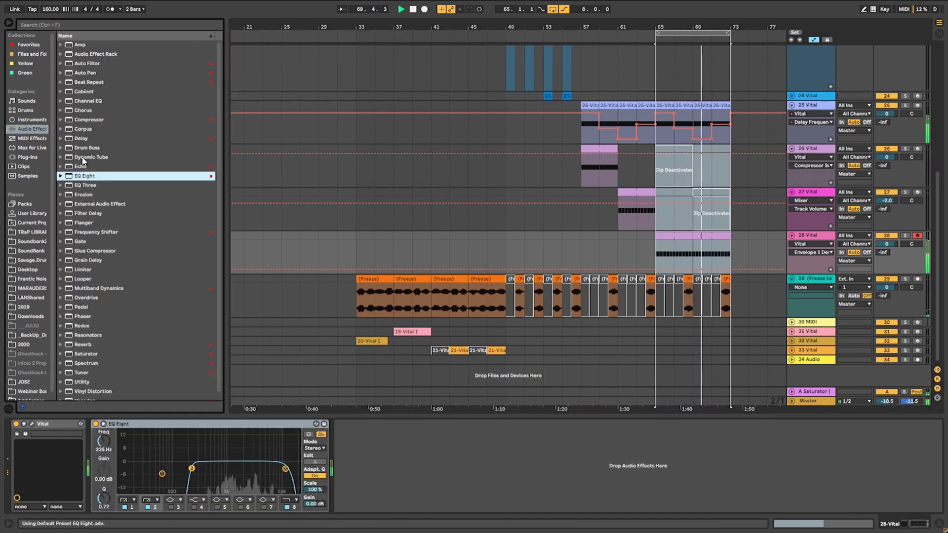
Add a Compressor after EQ Eight on track 28 and play the arrangement from bar 57
double_click(92, 120)
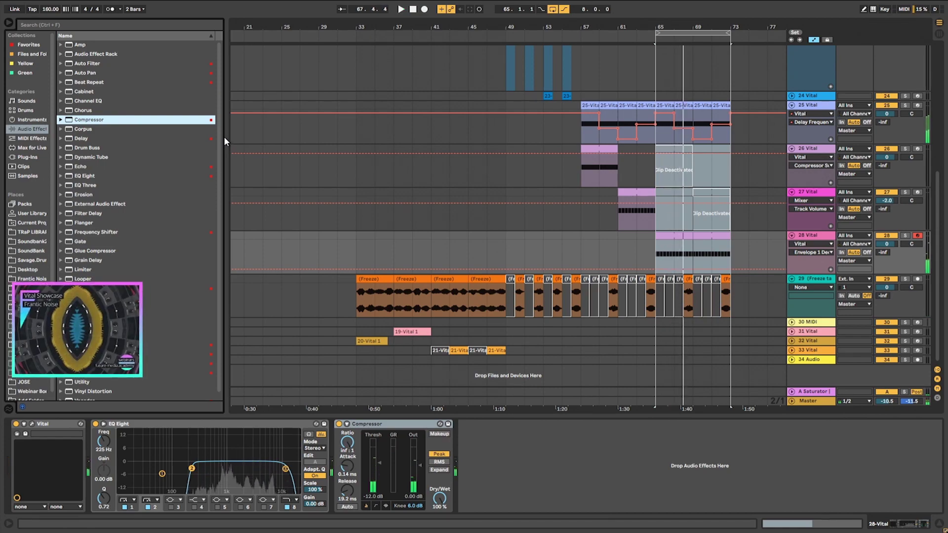
left_click(580, 172)
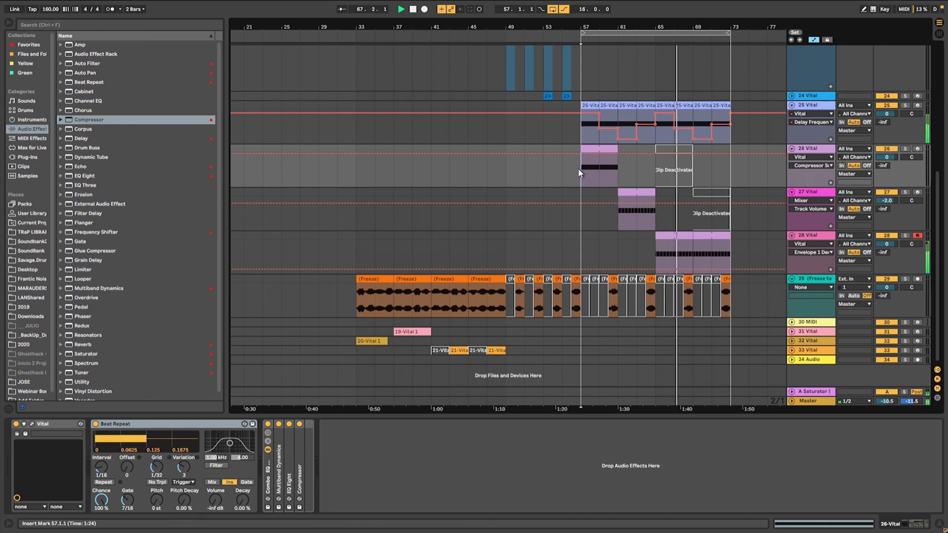
Reactivate the second half of track 26's deactivated clip, from bar 67 to bar 69
left_click_drag(693, 171, 686, 152)
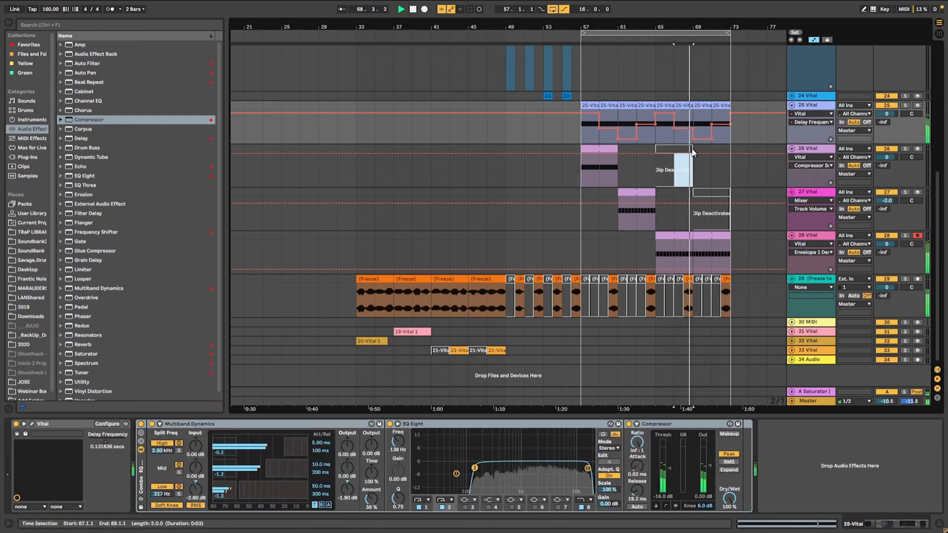
key("minus")
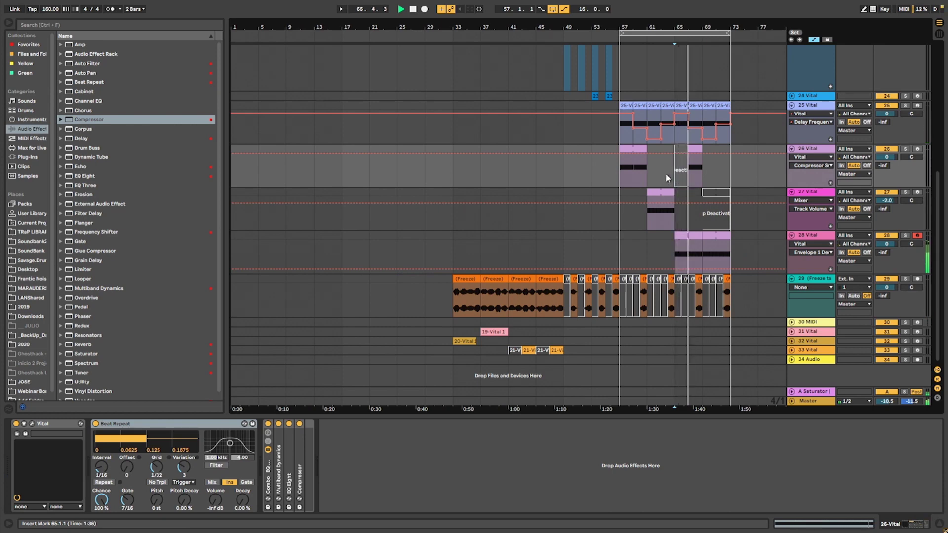
left_click(696, 151)
Cut the reactivated track 26 clip down to a single beat at the start of bar 67
left_click_drag(689, 173, 701, 140)
left_click(696, 151)
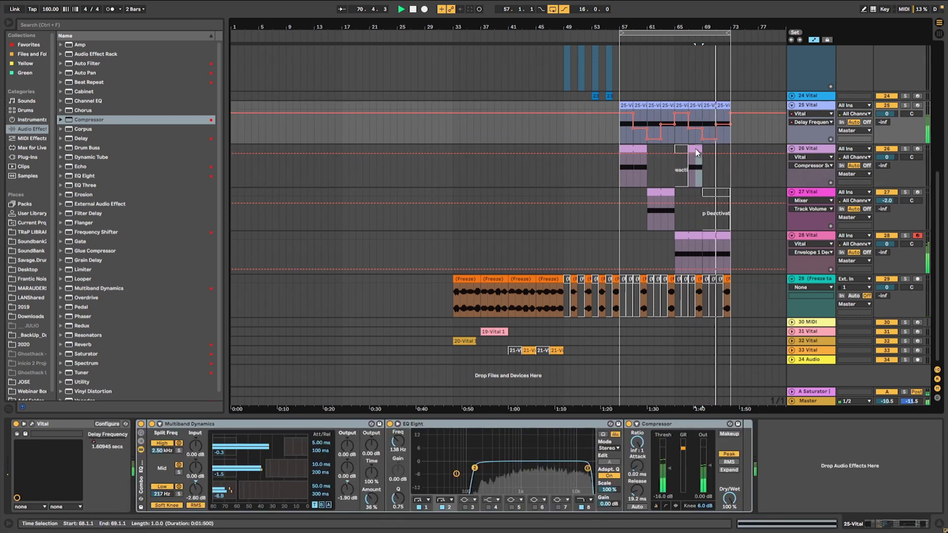
left_click_drag(705, 27, 705, 99)
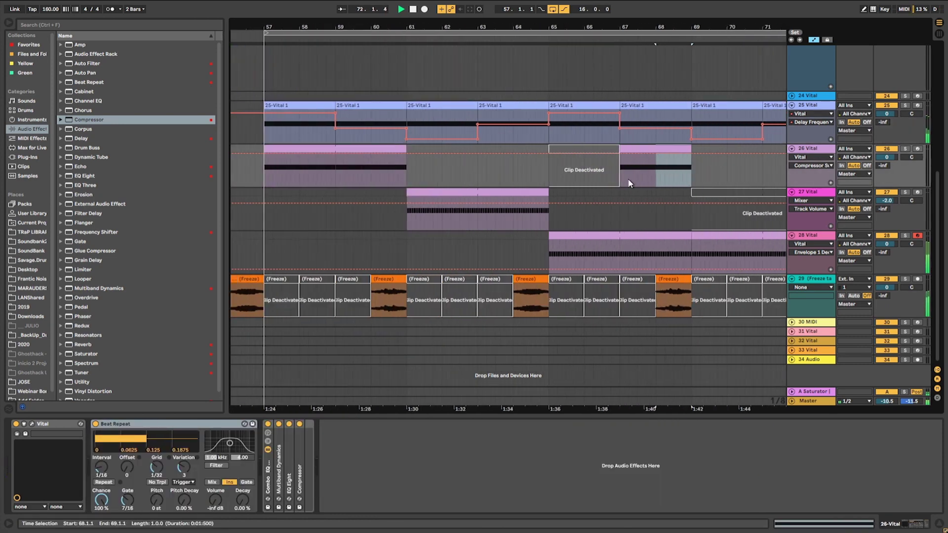
key("Delete")
left_click(627, 186)
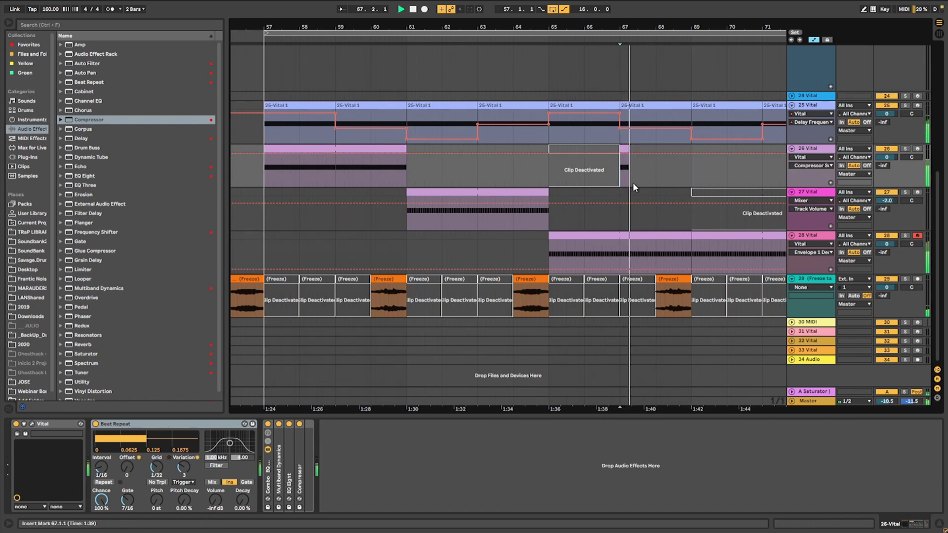
Place one-beat copies of the bar 67 clip on track 26 at beat 4 of bar 67 and beat 3 of bar 68
key("ctrl+z")
left_click(631, 165)
key("ctrl+1")
key("space")
key("space")
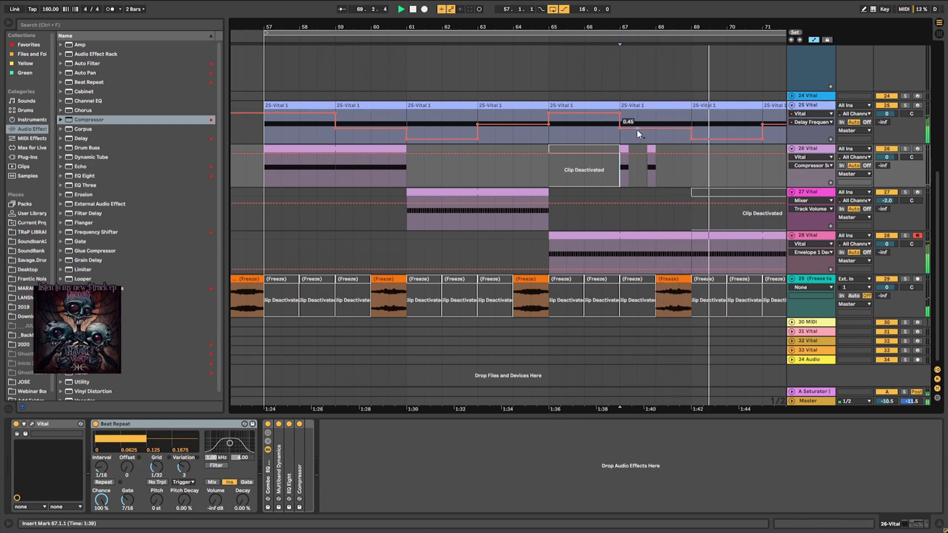
left_click_drag(650, 151, 681, 155)
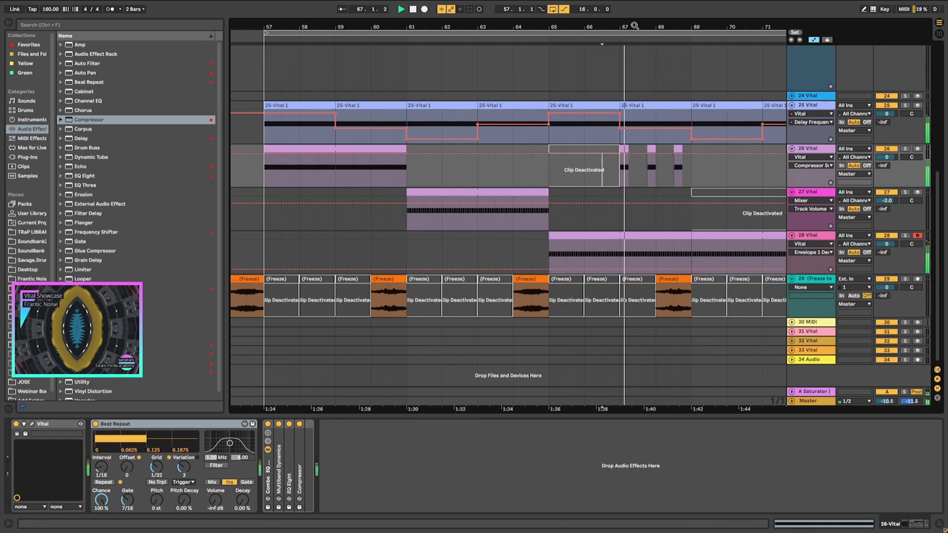
Reactivate track 27's deactivated clip from bar 69 to bar 73 and set the insert mark at bar 57
left_click_drag(634, 25, 634, 7)
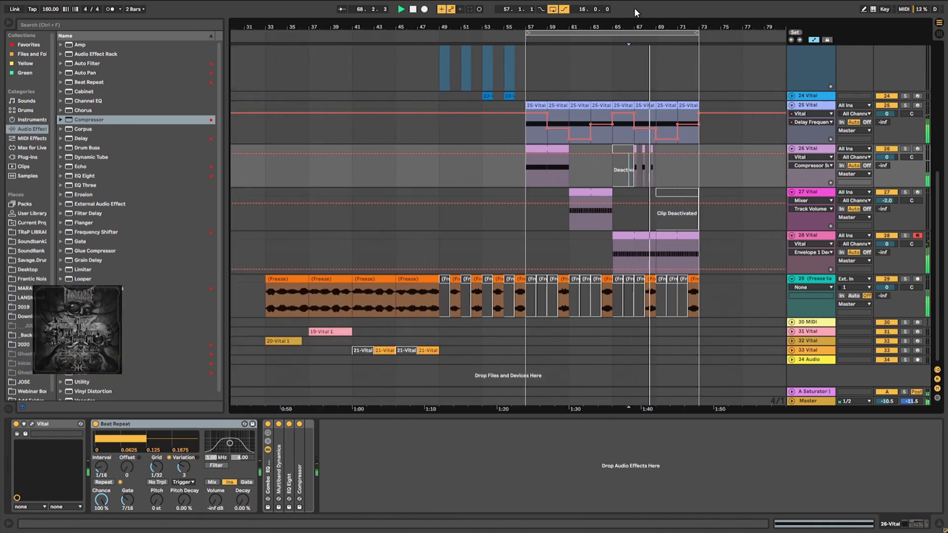
left_click(625, 197)
left_click_drag(658, 214, 724, 197)
key("minus")
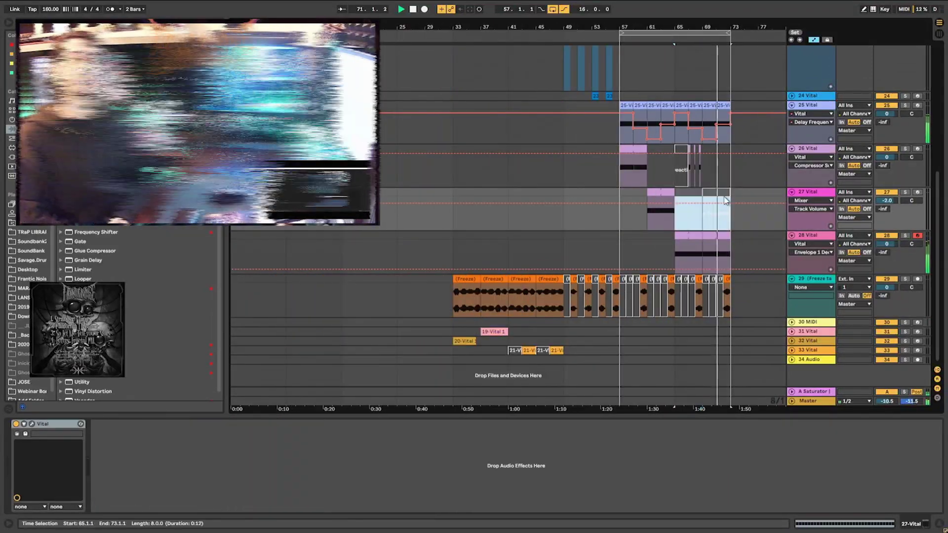
left_click(613, 215)
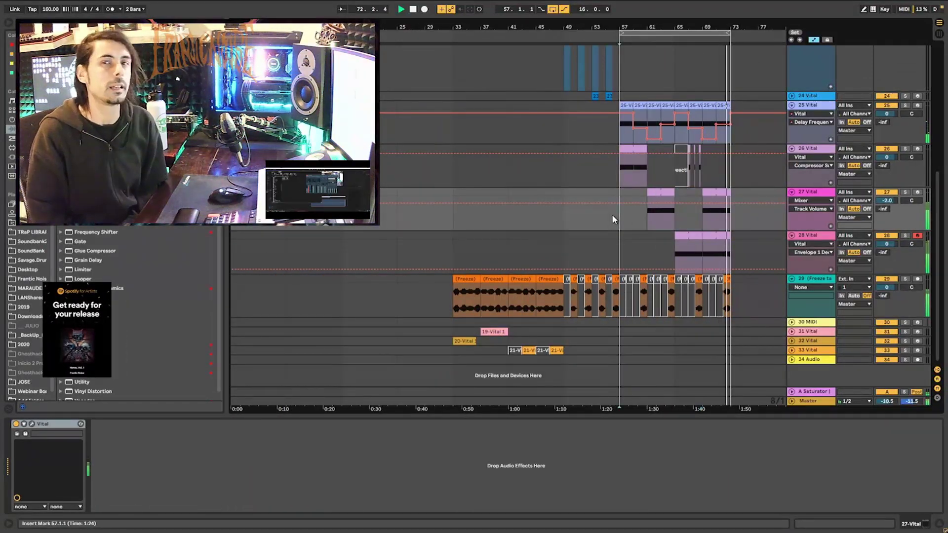